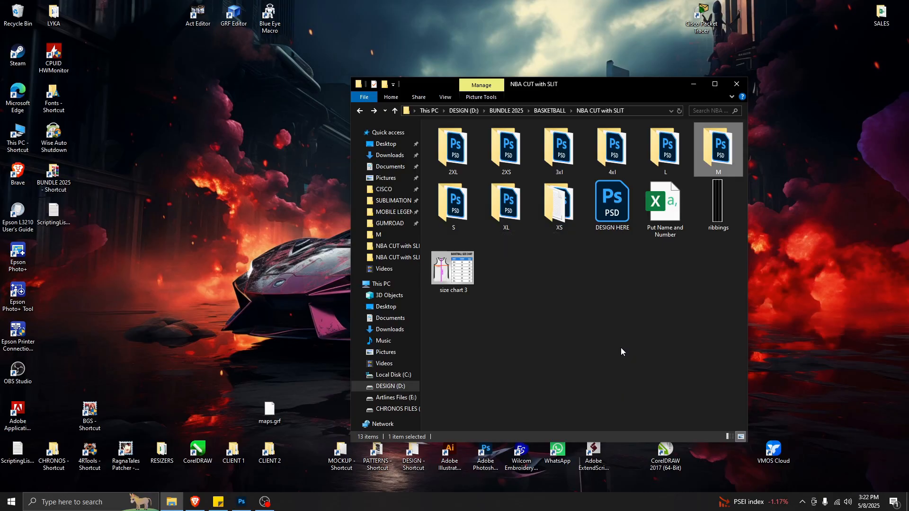
- Open the M.psd jersey pattern from the M folder of NBA CUT with SLIT
left_click(619, 337)
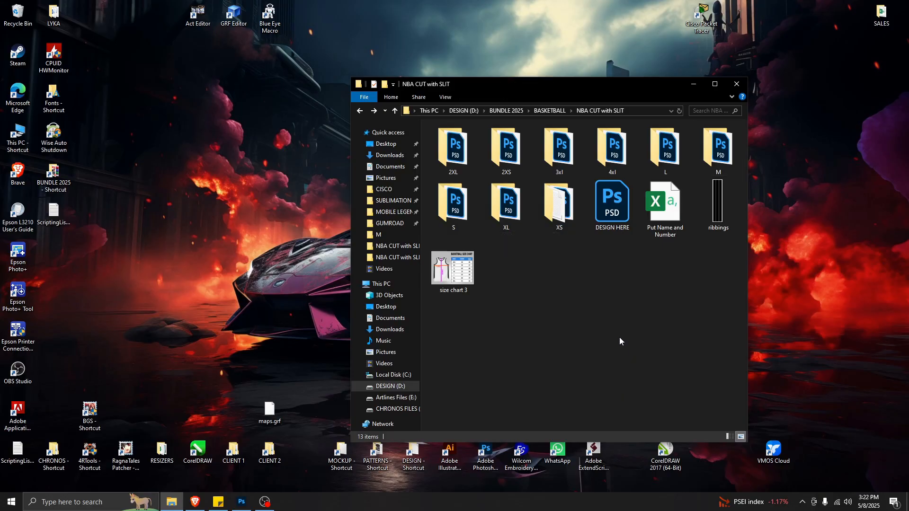
left_click(718, 147)
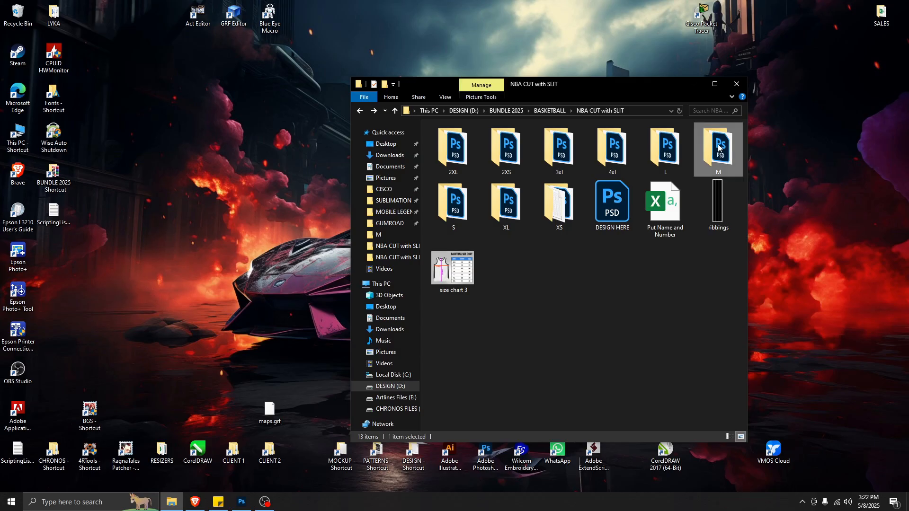
double_click(718, 147)
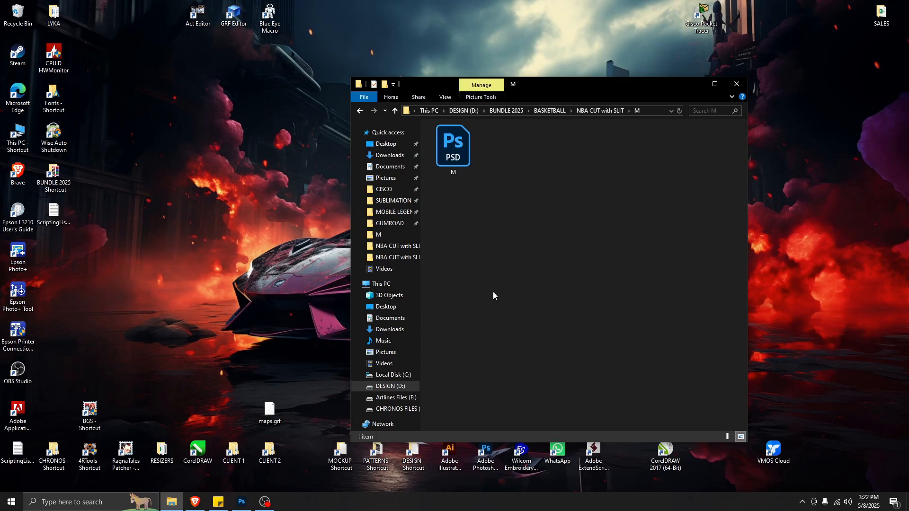
double_click(451, 151)
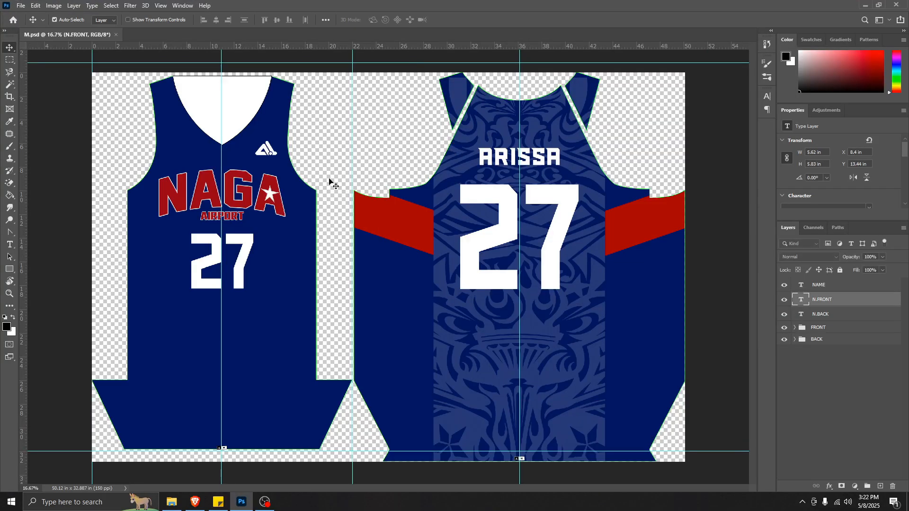
- Open the linked DESIGN HERE smart object from the BACK group of M.psd for editing
scroll(384, 292, "down", 1)
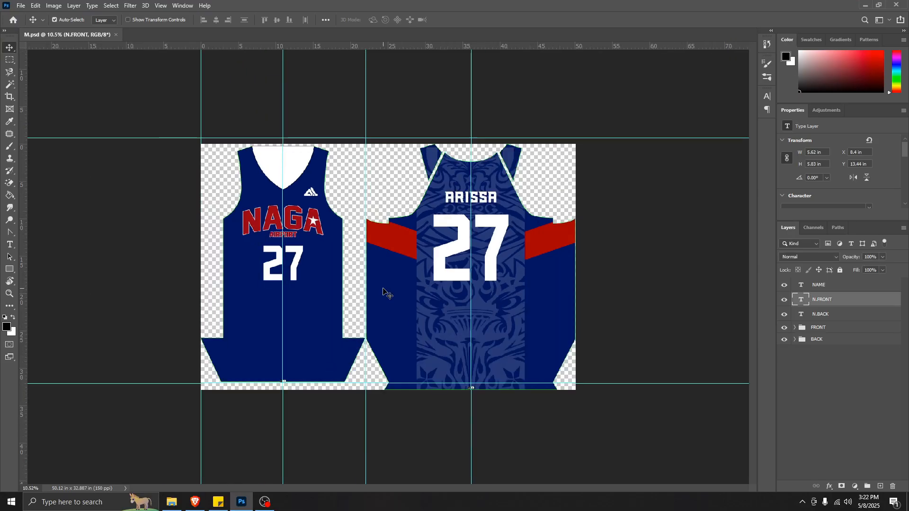
left_click(440, 319)
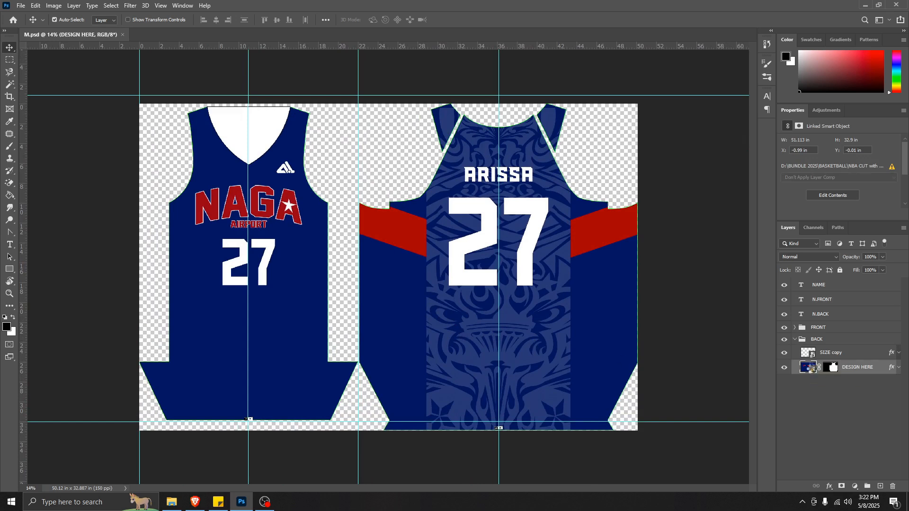
double_click(808, 367)
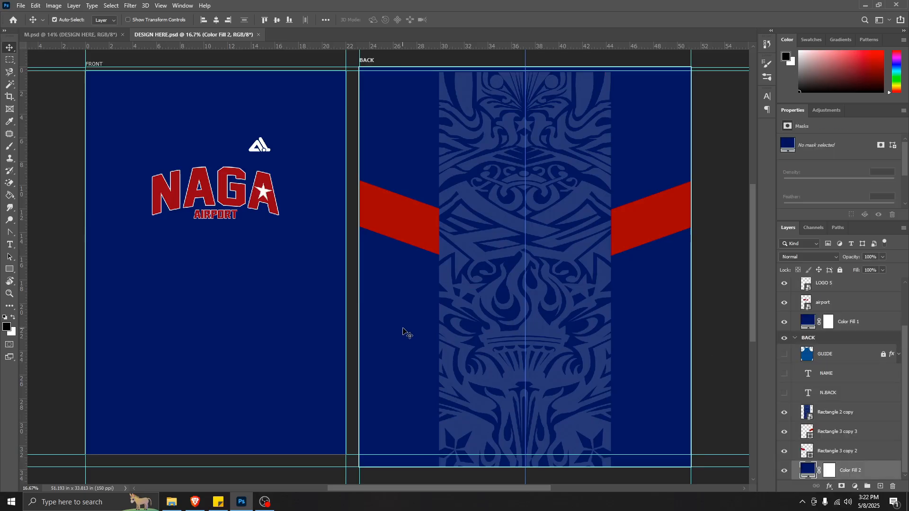
- Change the back artboard's Color Fill 2 layer to dark grey #373737
scroll(402, 330, "down", 3)
scroll(432, 334, "up", 2)
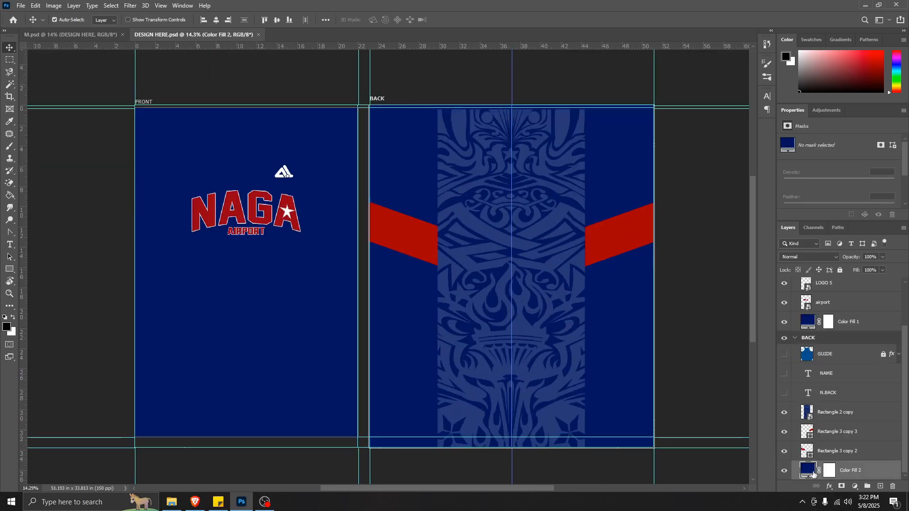
double_click(809, 470)
left_click(581, 217)
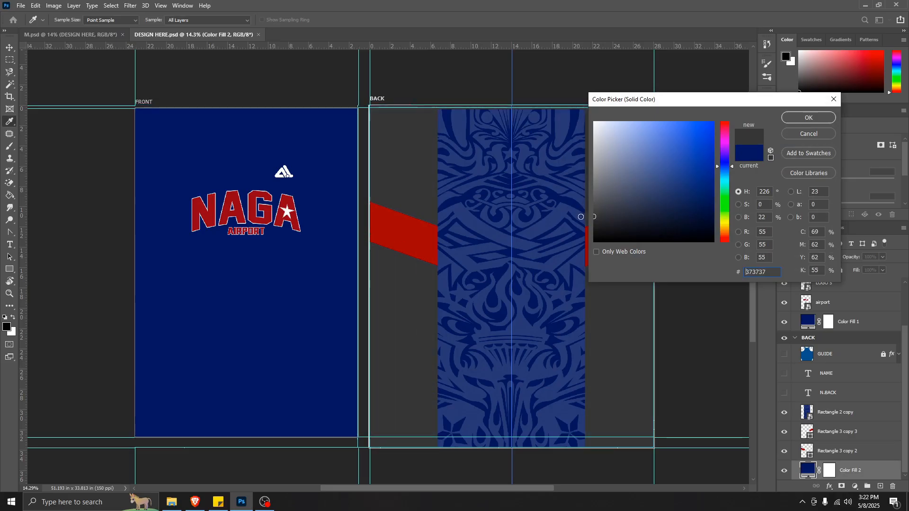
left_click(808, 118)
key("v")
- Recolour the front artboard's Color Fill 1 layer with the dark grey sampled from the back artboard
left_click(324, 314)
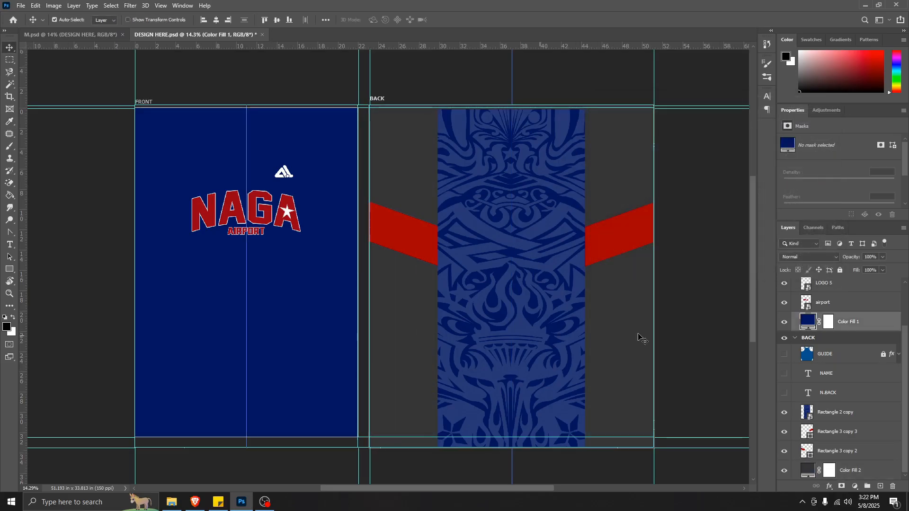
double_click(807, 322)
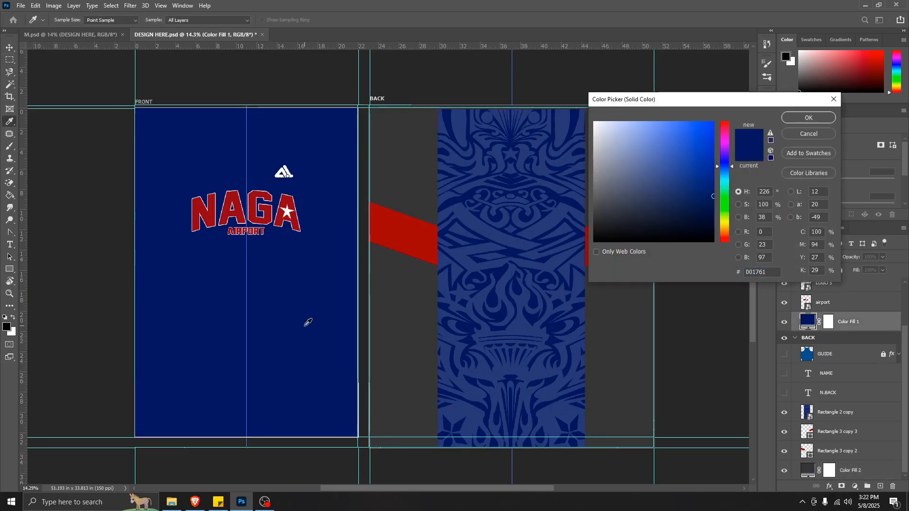
left_click(425, 324)
left_click(807, 119)
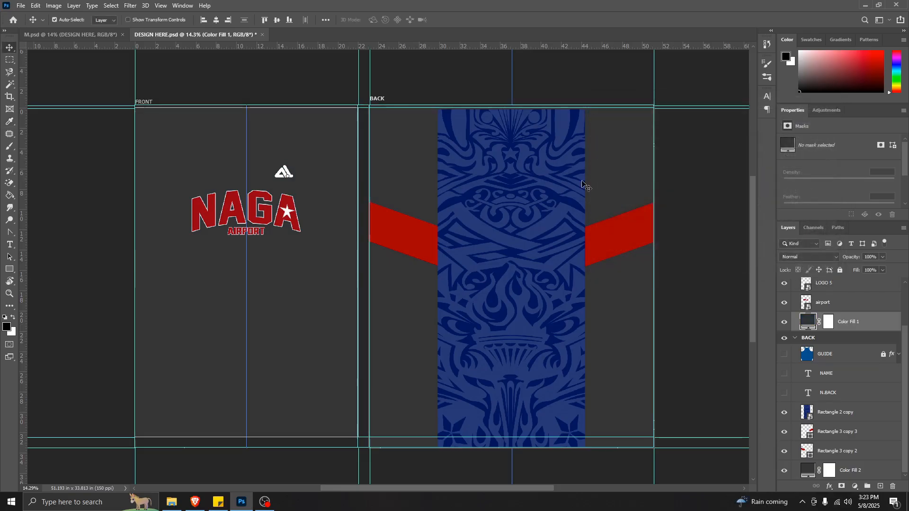
- Open the Rectangle 2 copy smart object of the back pattern and arrange the documents in two side-by-side views
left_click(818, 419)
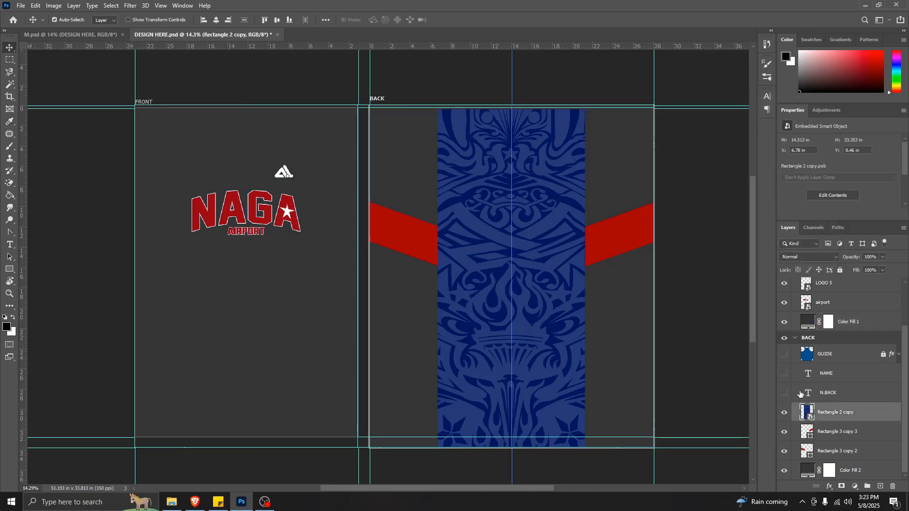
double_click(808, 411)
left_click(182, 6)
mouse_move(204, 16)
left_click(277, 39)
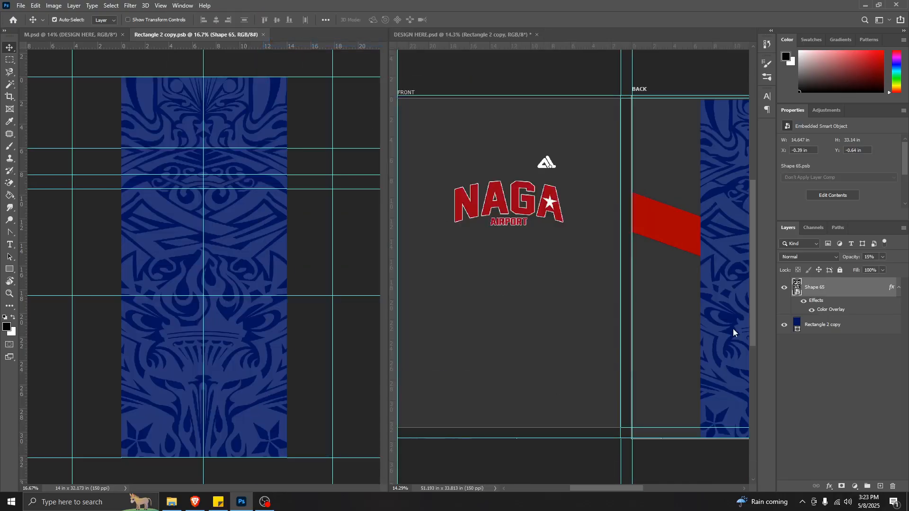
- Fill the Rectangle 2 copy shape with dark grey #363636, sampled from the jersey design, and save and close the smart object
double_click(797, 325)
left_click(543, 300)
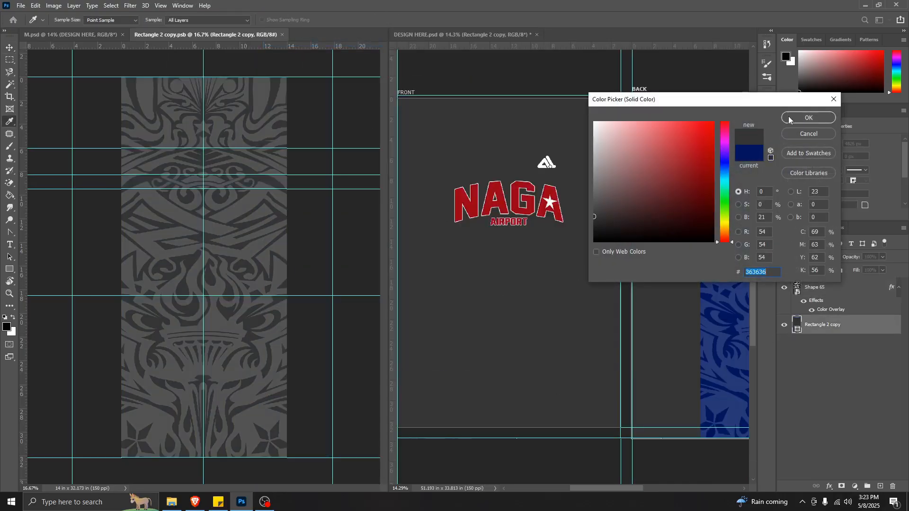
left_click(807, 118)
key("ctrl+minus")
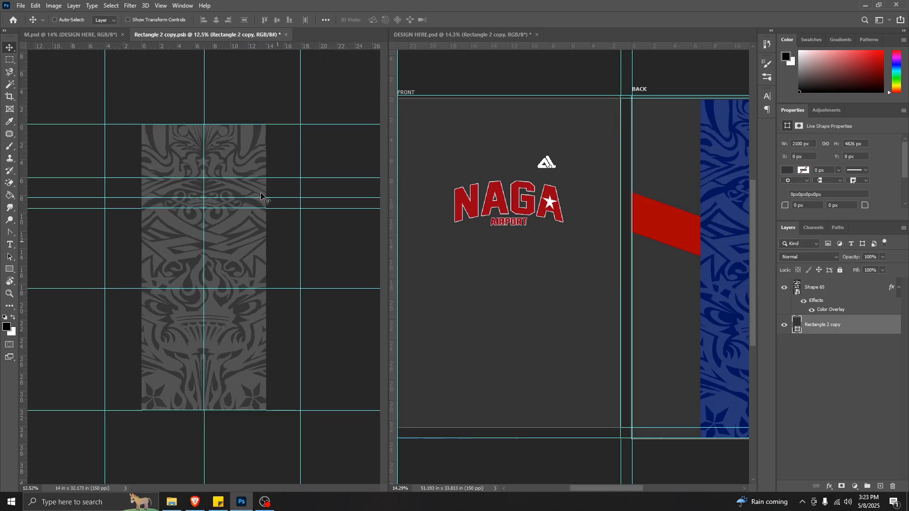
key("ctrl+s")
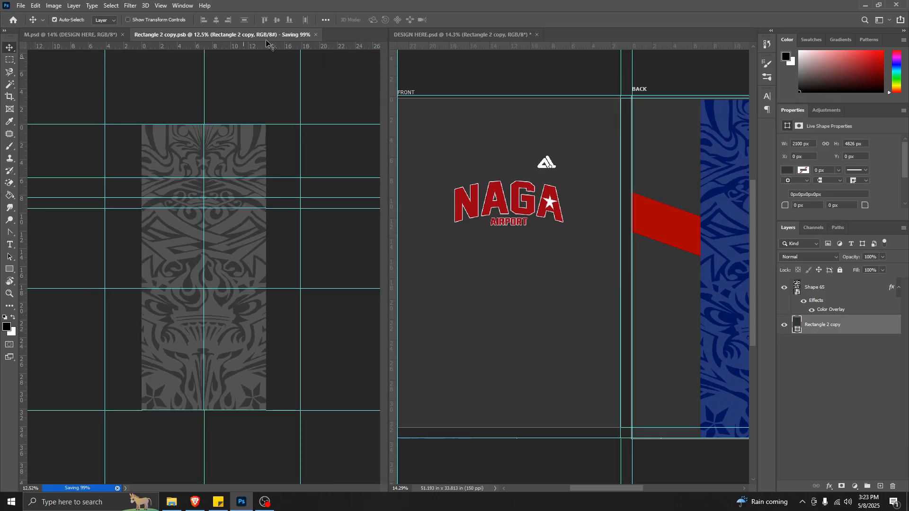
left_click(283, 35)
- Show the NAME, N.BACK and N.FRONT text layers in DESIGN HERE.psd
scroll(508, 305, "down", 2)
mouse_move(556, 327)
left_mouse_down()
mouse_move(475, 320)
mouse_move(547, 326)
left_mouse_up()
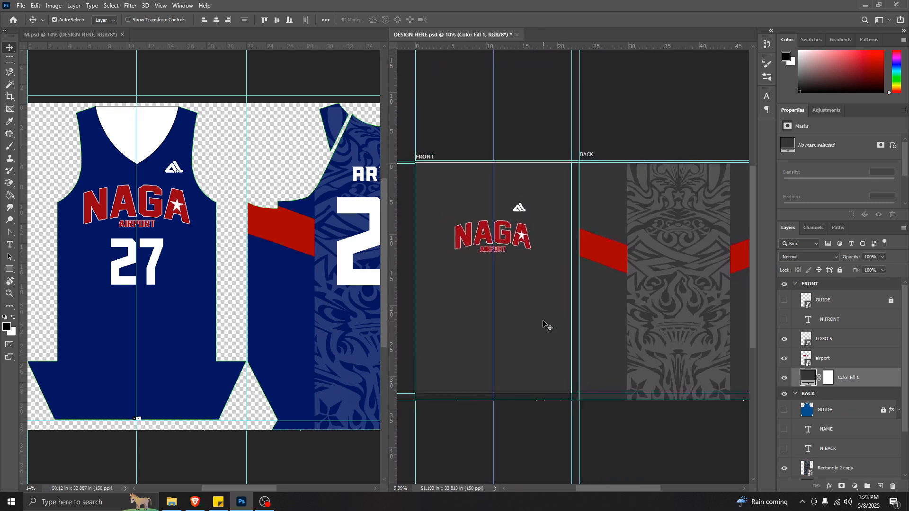
scroll(587, 327, "down", 1)
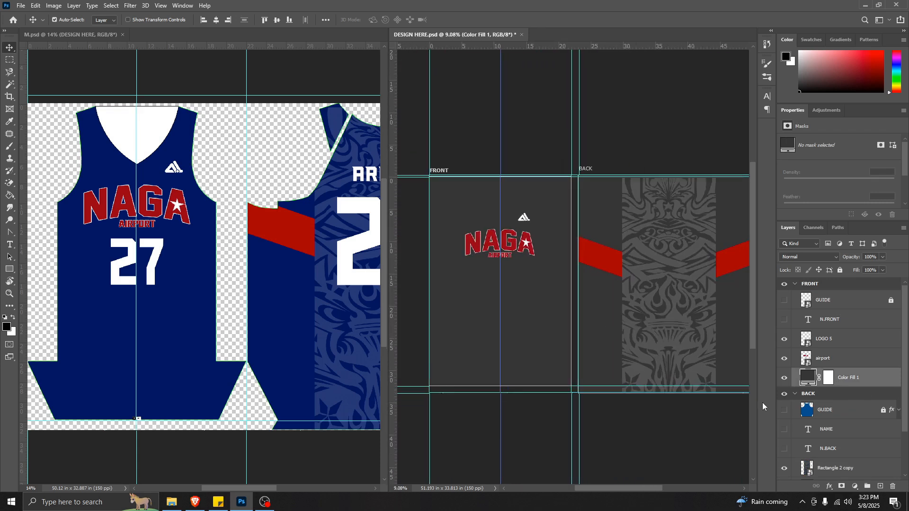
left_click(785, 429)
left_click(785, 448)
left_click(784, 320)
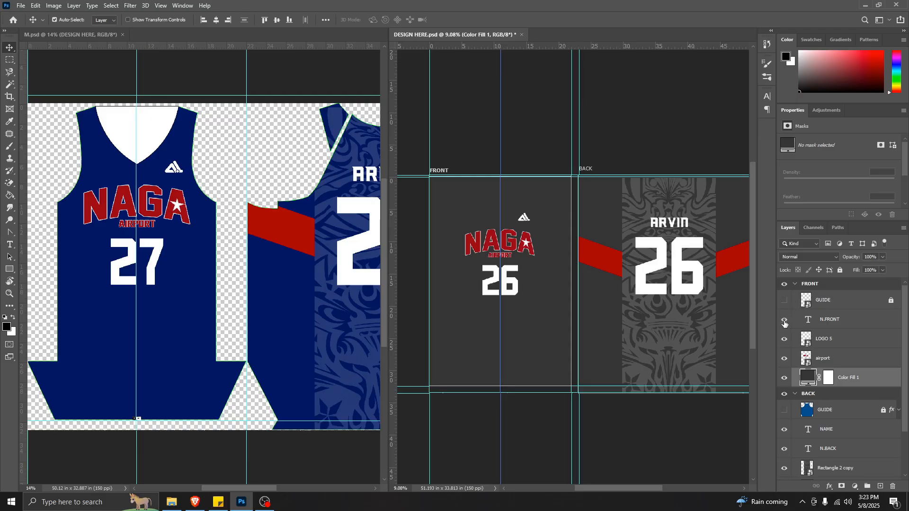
left_click(645, 327)
- Save DESIGN HERE.psd to update the linked design in M.psd
left_click(278, 255)
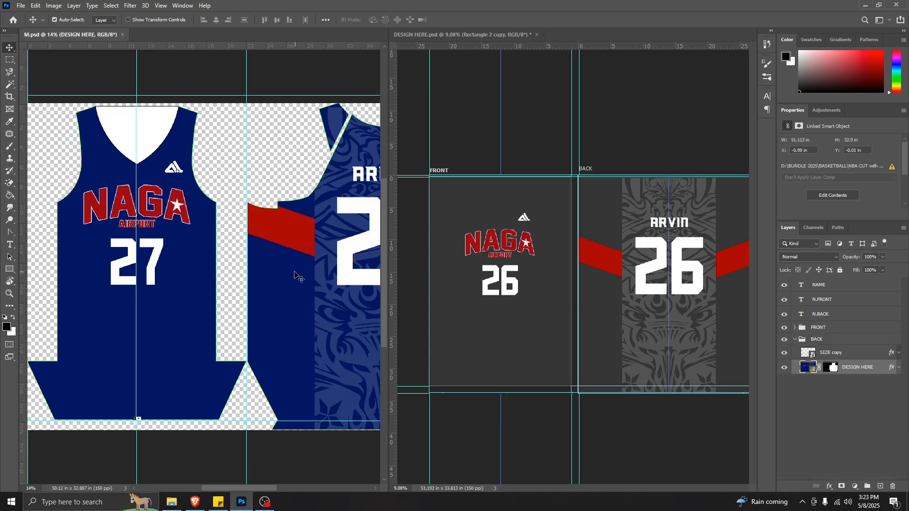
key("ctrl+0")
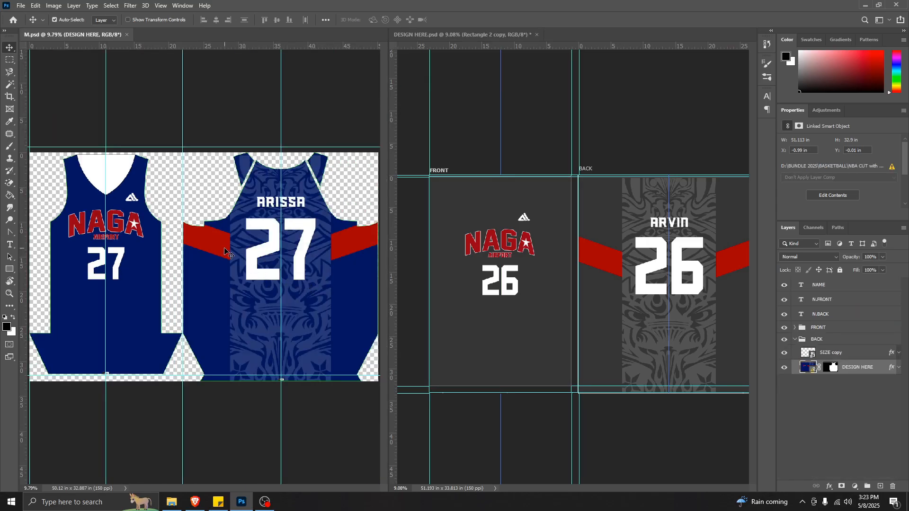
left_click(651, 335)
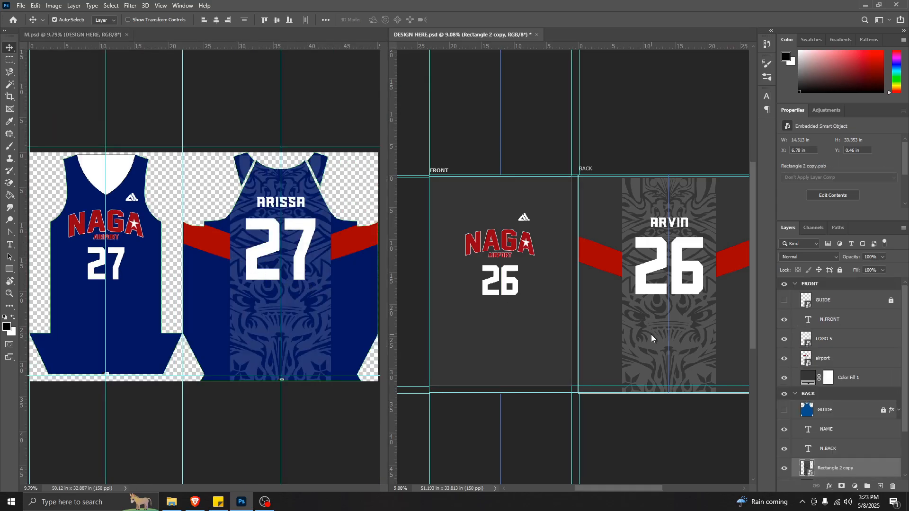
left_click(20, 6)
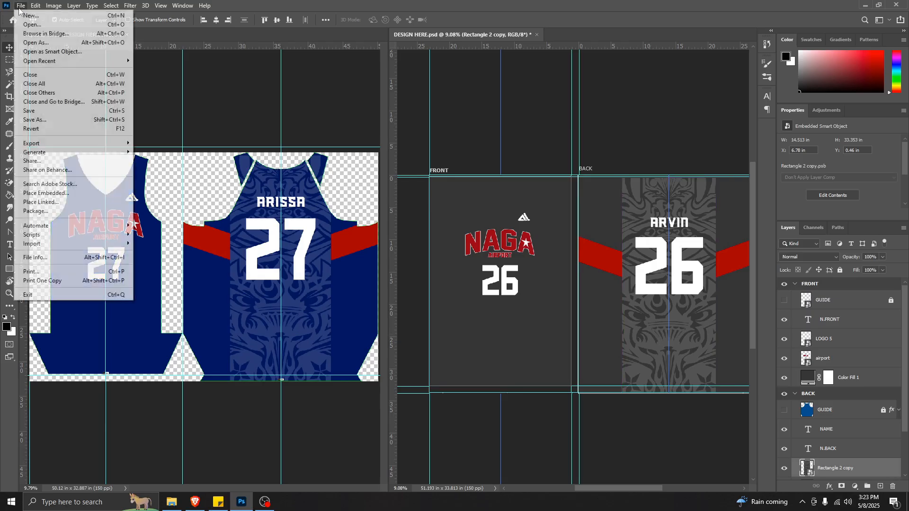
left_click(30, 110)
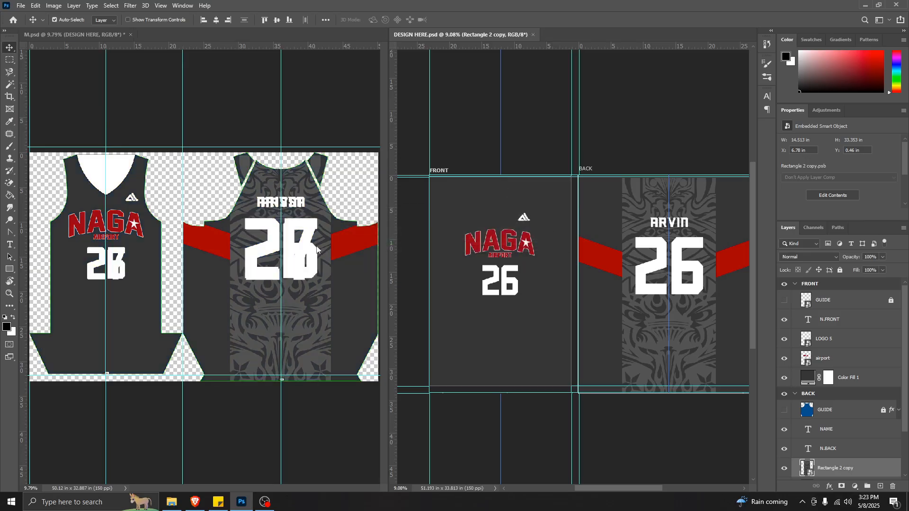
- Delete the old NAME, N.FRONT and N.BACK text layers from M.psd
left_click(215, 280)
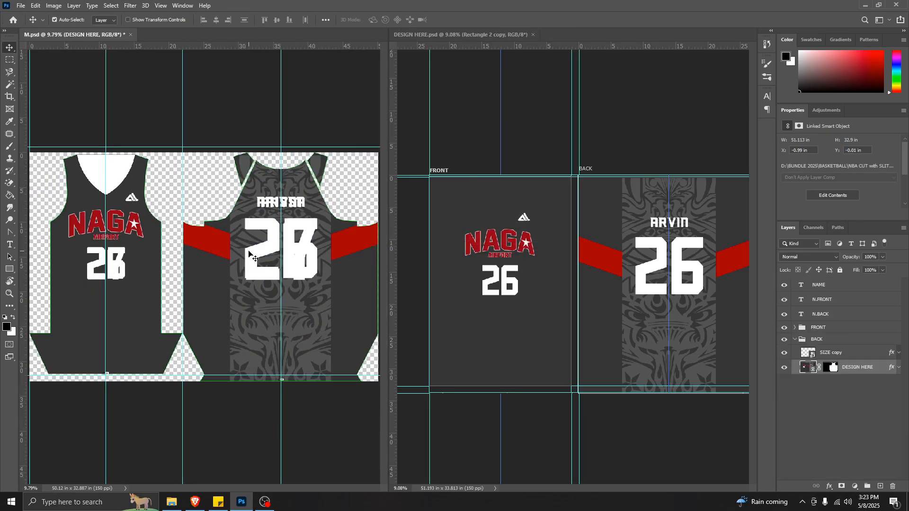
left_click(820, 314)
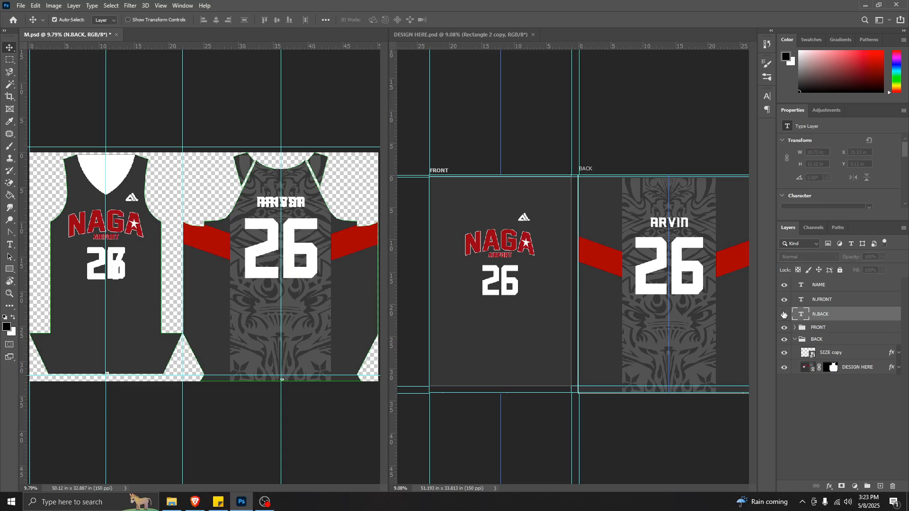
left_click(842, 292)
key("Delete")
key("Delete")
key("Delete")
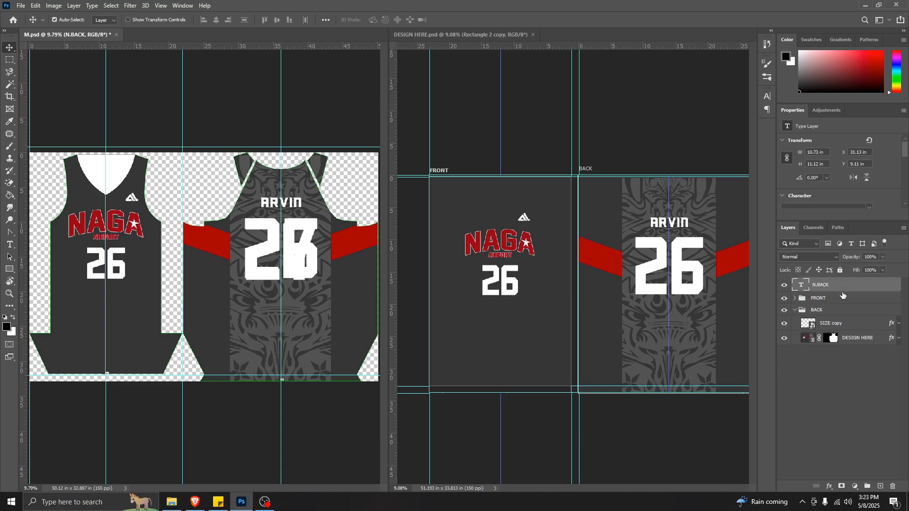
- Copy the N.BACK, NAME and N.FRONT text layers from DESIGN HERE.psd into M.psd
left_click(662, 364)
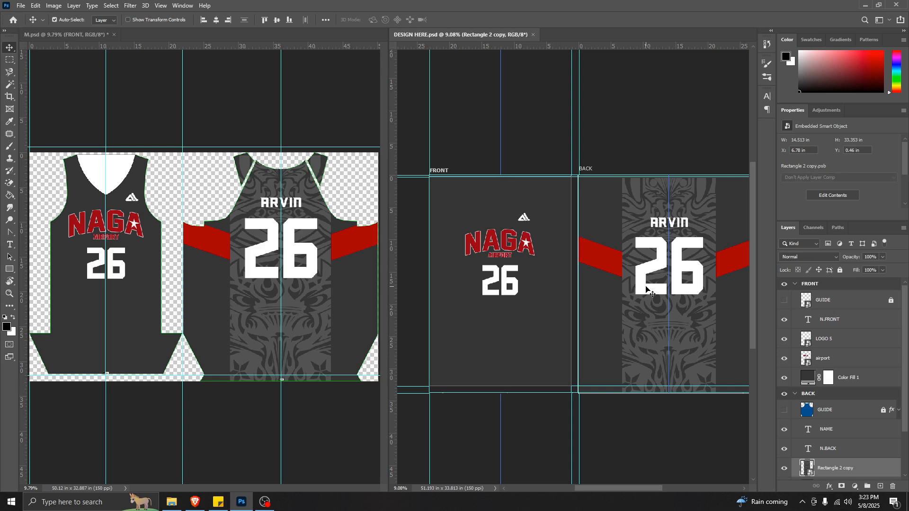
left_click(257, 283)
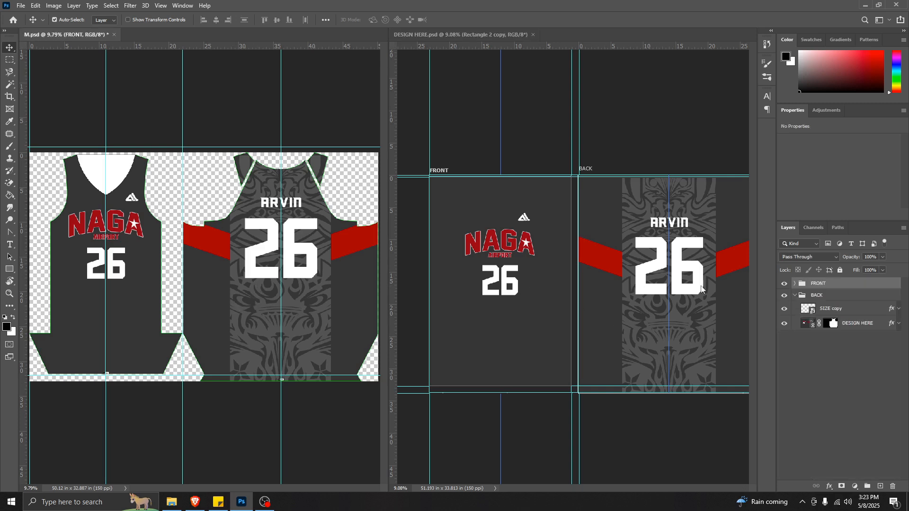
left_click(652, 308)
left_click(641, 286)
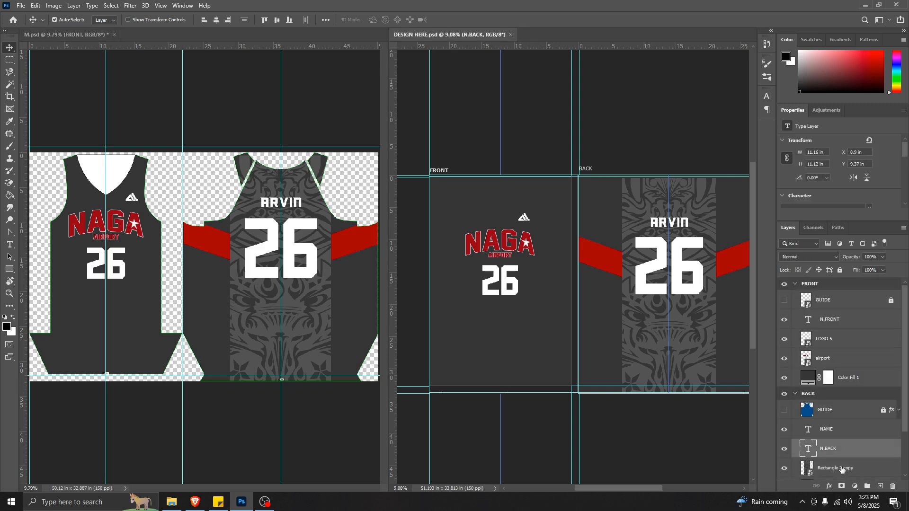
left_click(835, 436, "ctrl")
left_click(842, 320, "ctrl")
left_click_drag(852, 320, 209, 227)
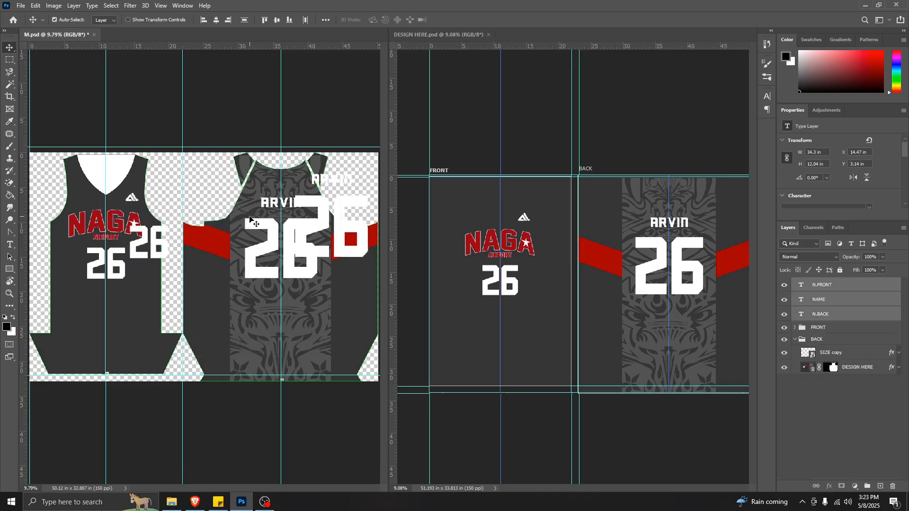
- Collapse the BACK group in M.psd and move the NAME layer above N.FRONT
left_click(795, 339)
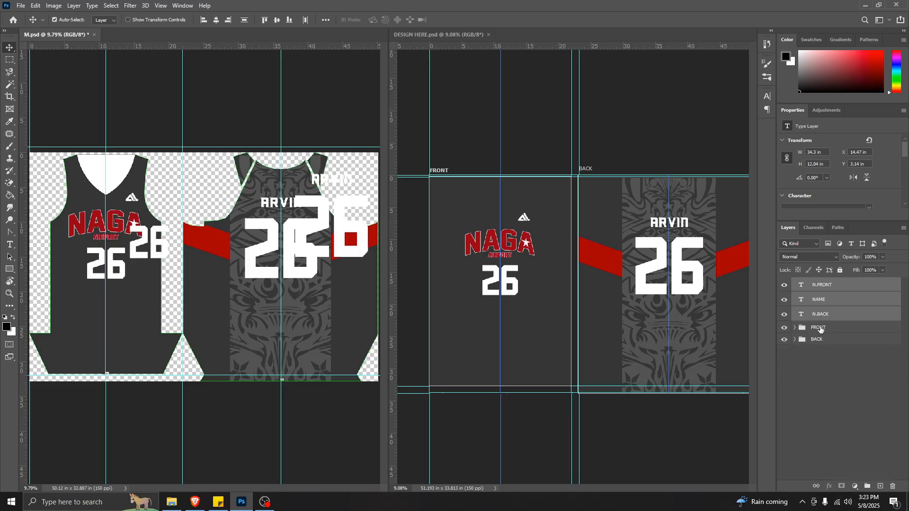
left_click(847, 304)
left_click_drag(844, 302, 840, 280)
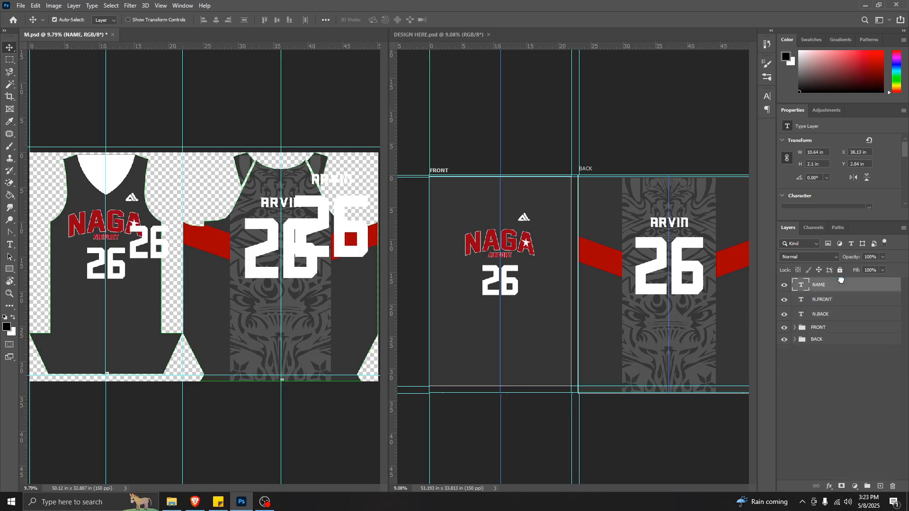
- Move the NAME, N.FRONT and N.BACK text layers together onto the matching name and numbers of the size M pattern
left_click(841, 315, "shift")
key("ctrl+t")
left_click_drag(333, 223, 293, 259)
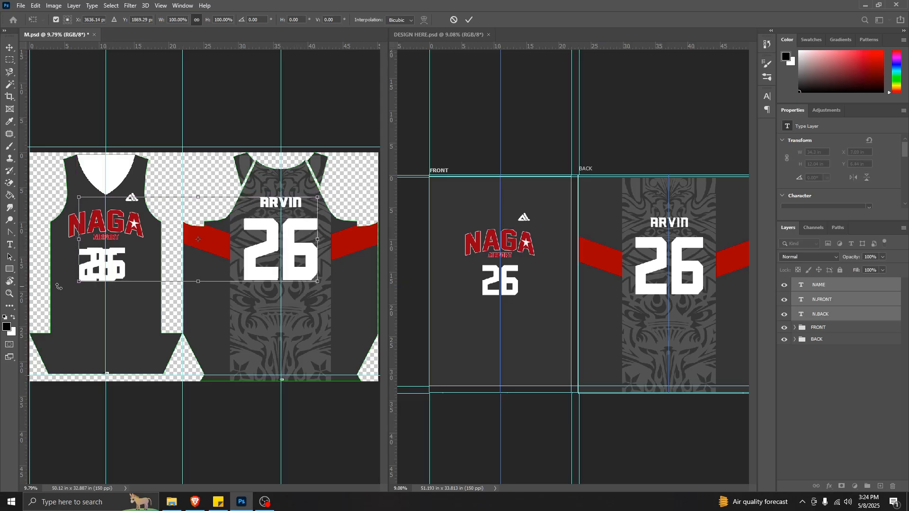
left_click_drag(76, 287, 149, 305)
key("Return")
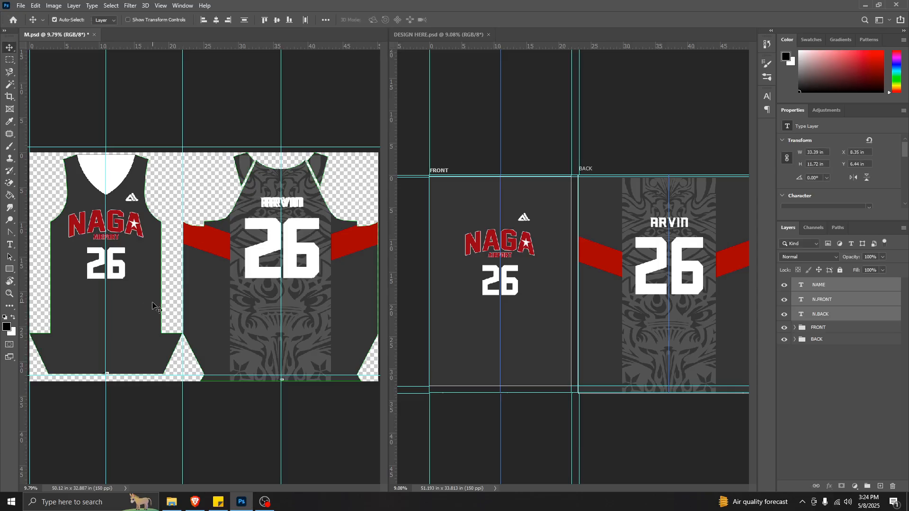
- Align the NAME text with the centre guide of the jersey's back panel
left_click(279, 310)
left_click(298, 205)
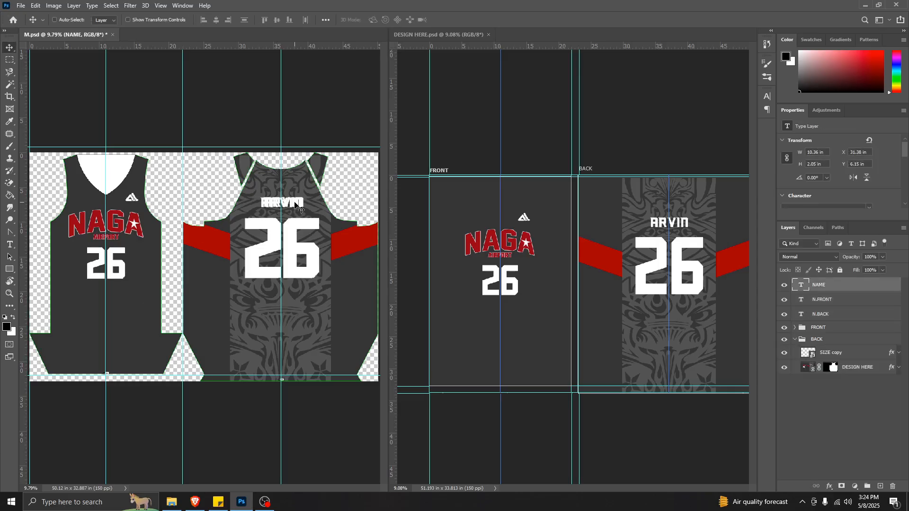
key("ctrl+t")
key("Return")
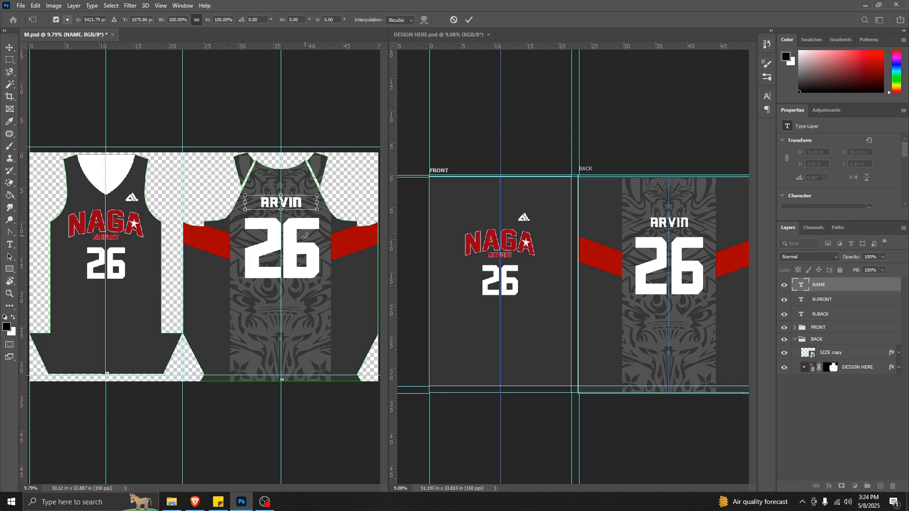
- Nudge the N.BACK number left until it is centred on the back panel's vertical guide
left_click(291, 245)
key("ctrl+t")
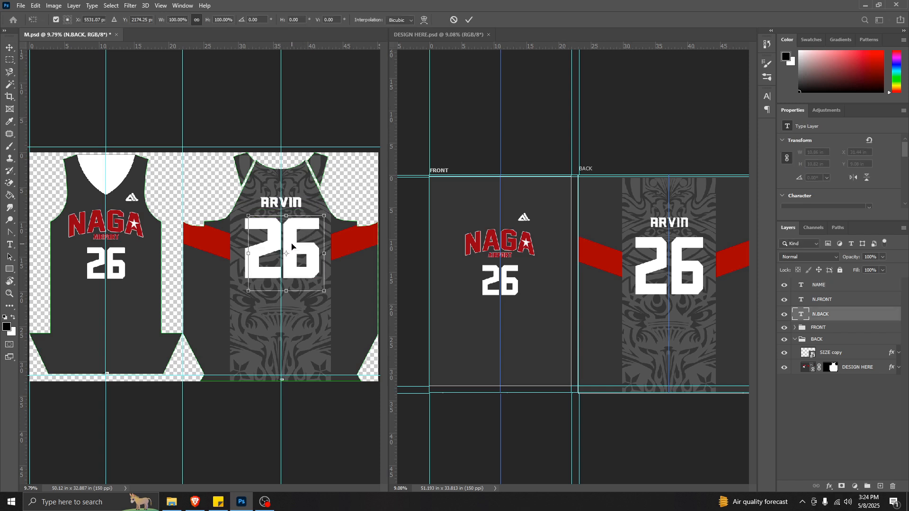
key("shift+Left")
key("shift+Left")
key("shift+Left")
key("shift+Left")
key("shift+Left")
key("shift+Left")
key("Return")
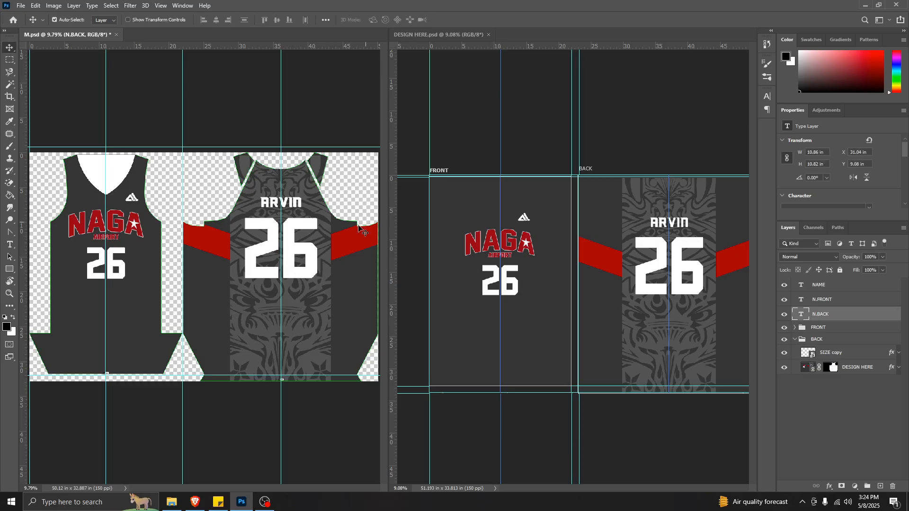
- Hide the N.FRONT, NAME and N.BACK layers in DESIGN HERE.psd, then save and close that file
left_click(638, 293)
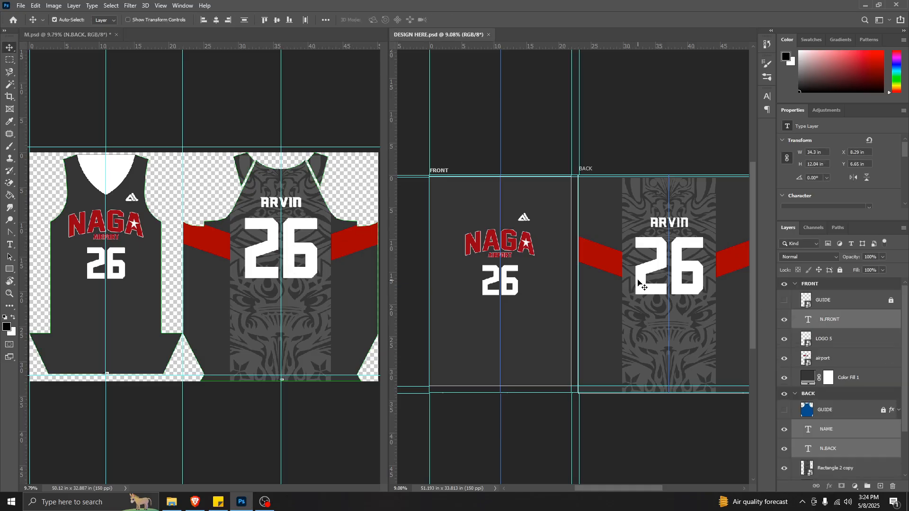
left_click(785, 320)
left_click(784, 429)
left_click(784, 448)
left_click(661, 325)
key("ctrl+s")
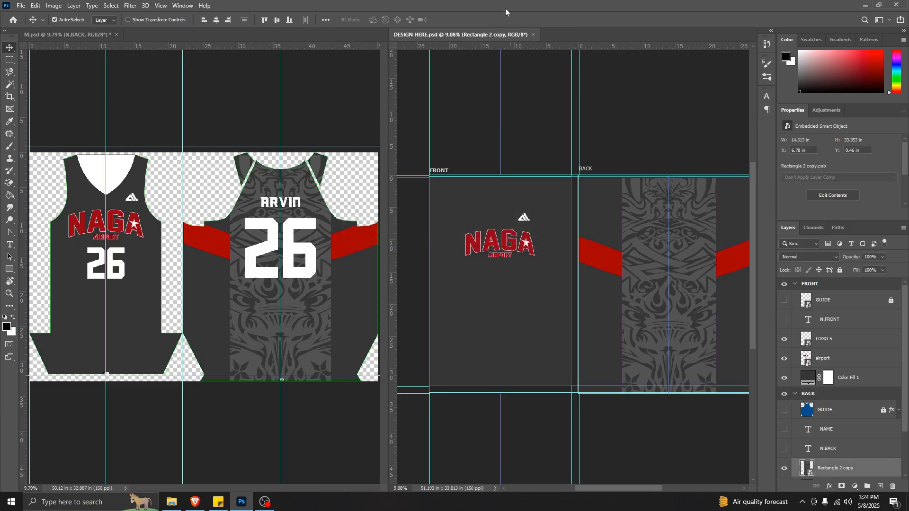
left_click(533, 35)
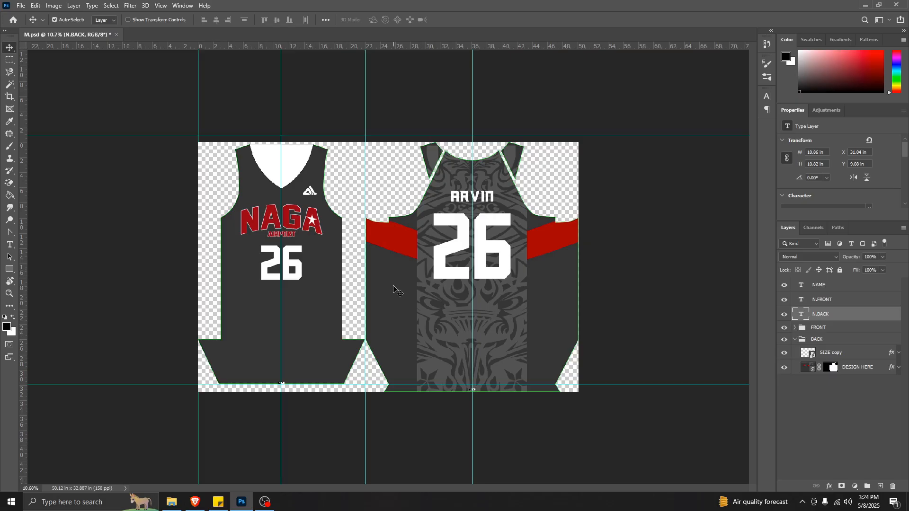
- Run Photoscript's Auto Name and load Put Name and Number from the NBA CUT with SLIT folder as the CSV data file
scroll(379, 308, "down", 2)
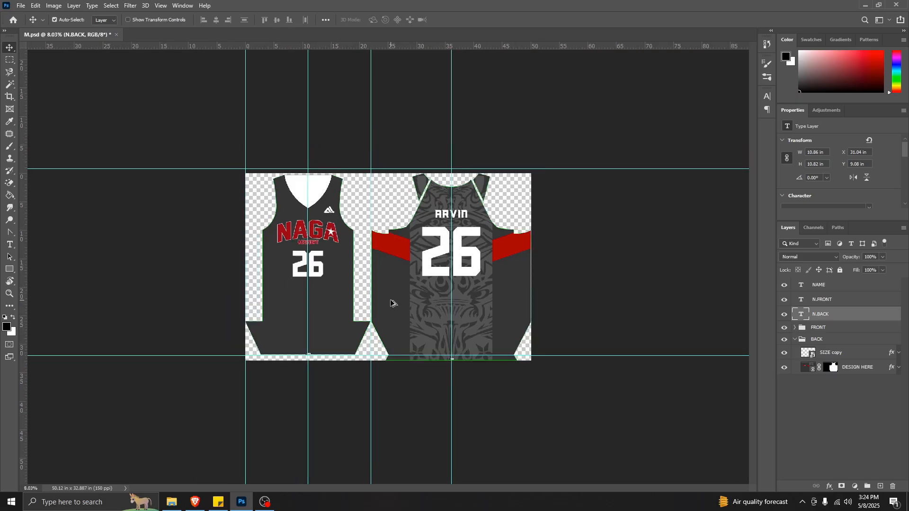
scroll(391, 303, "up", 3)
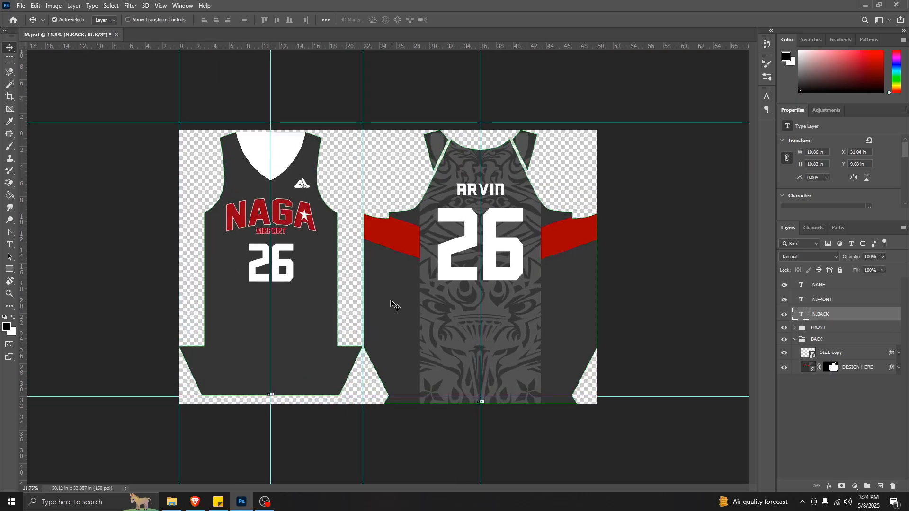
key("F2")
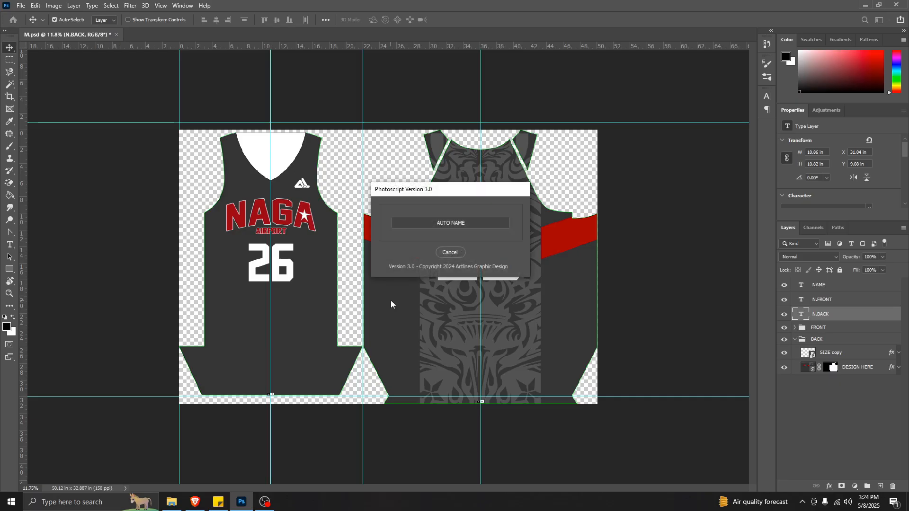
mouse_move(452, 190)
left_mouse_down()
mouse_move(423, 177)
mouse_move(432, 169)
mouse_move(468, 190)
mouse_move(442, 192)
left_mouse_up()
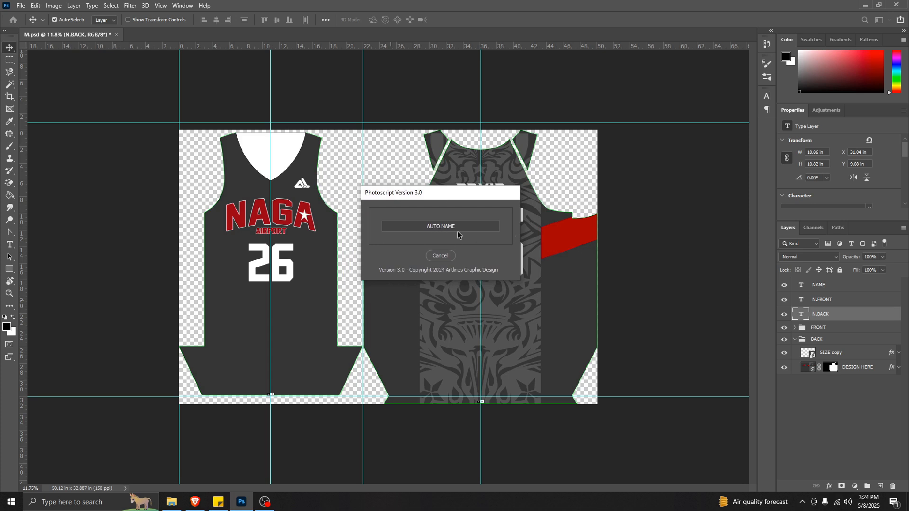
left_click(438, 227)
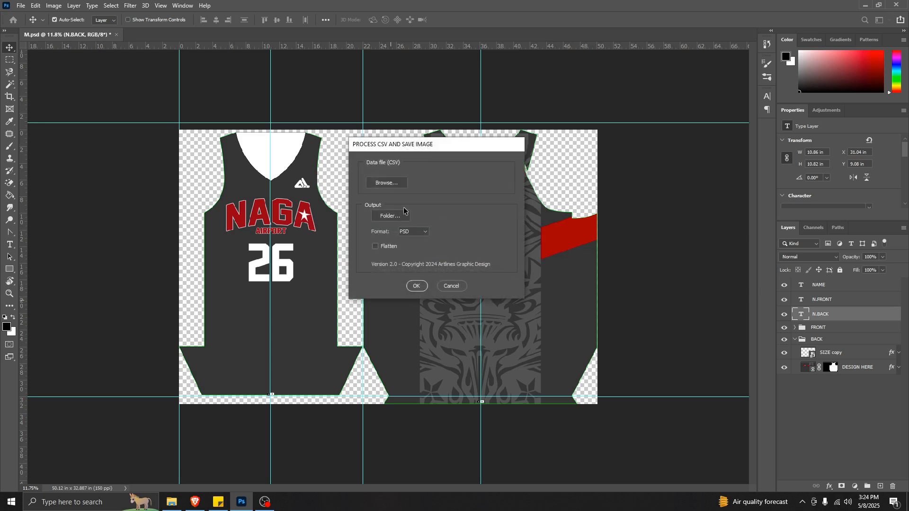
left_click(383, 182)
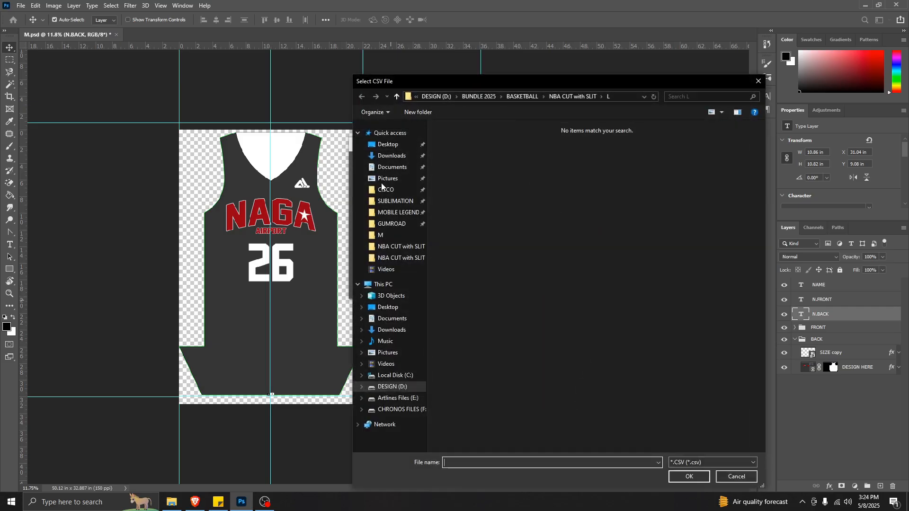
left_click(573, 97)
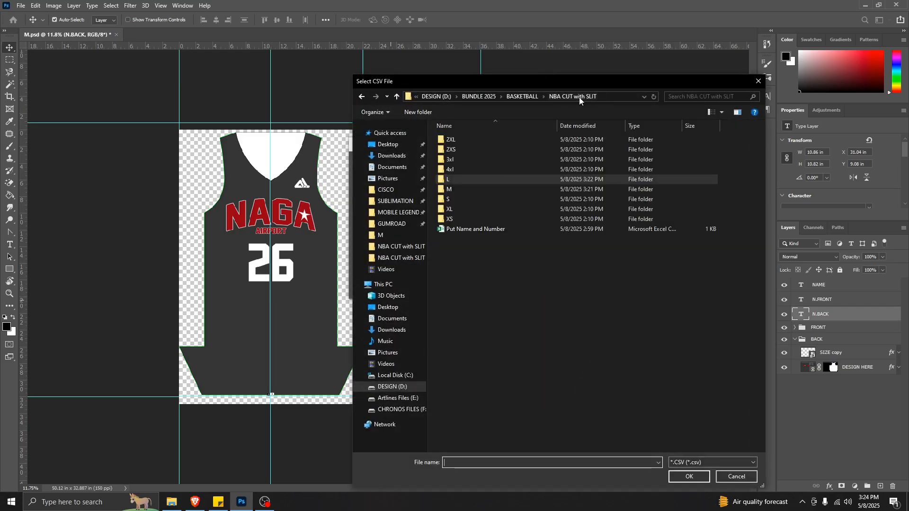
left_click(501, 228)
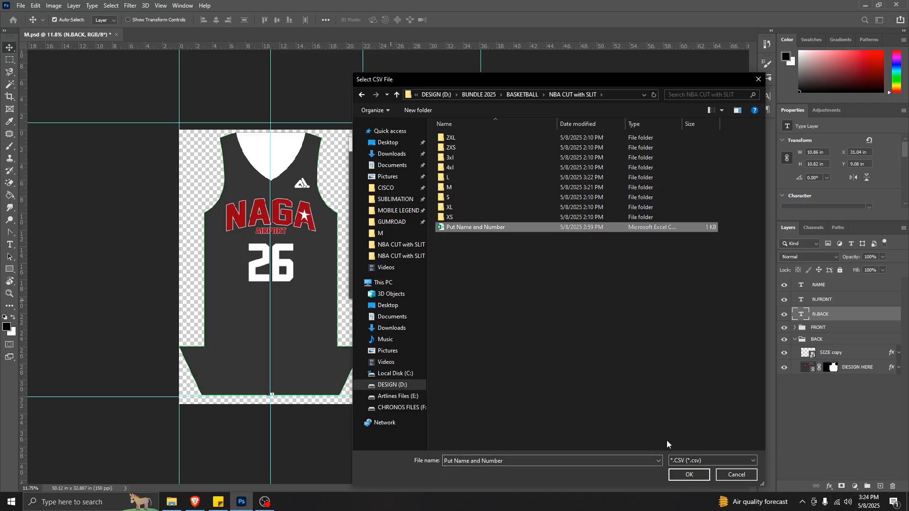
left_click(689, 474)
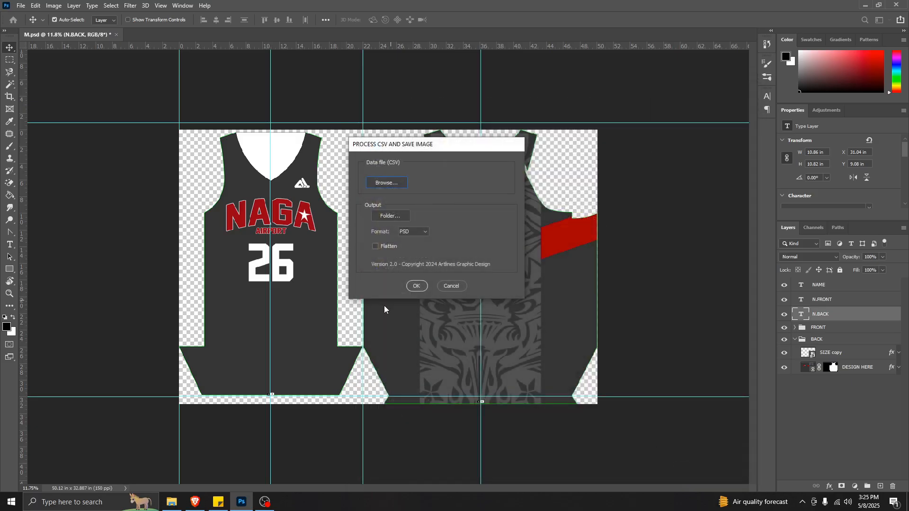
- Batch-export the personalised jerseys to the M folder in JPG format
left_click(389, 216)
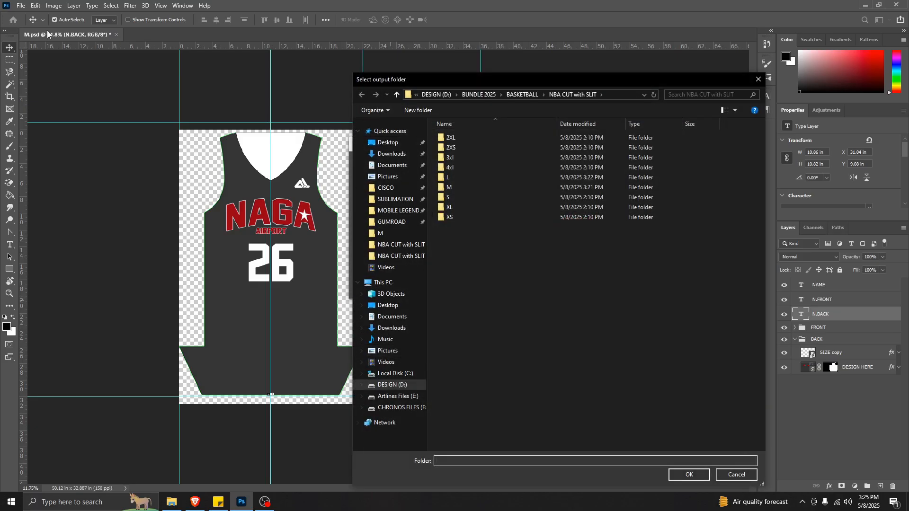
left_click(455, 187)
left_click(684, 476)
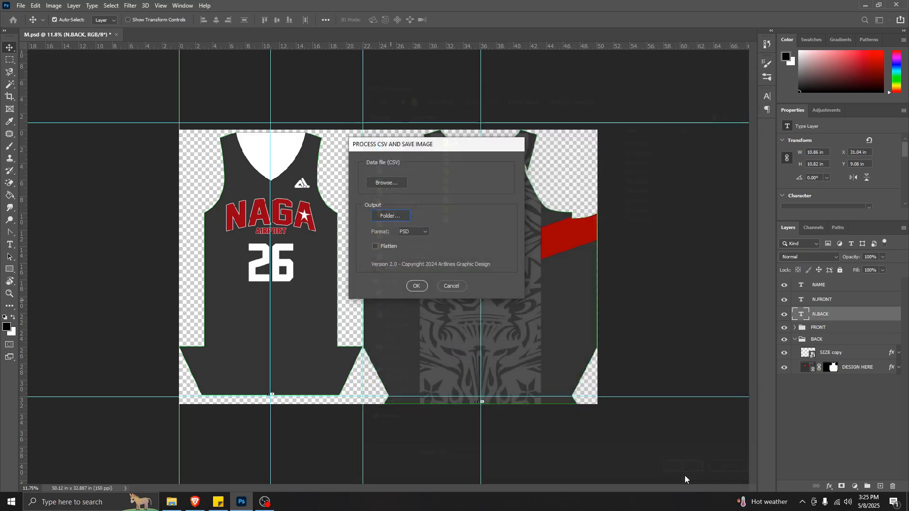
left_click(415, 232)
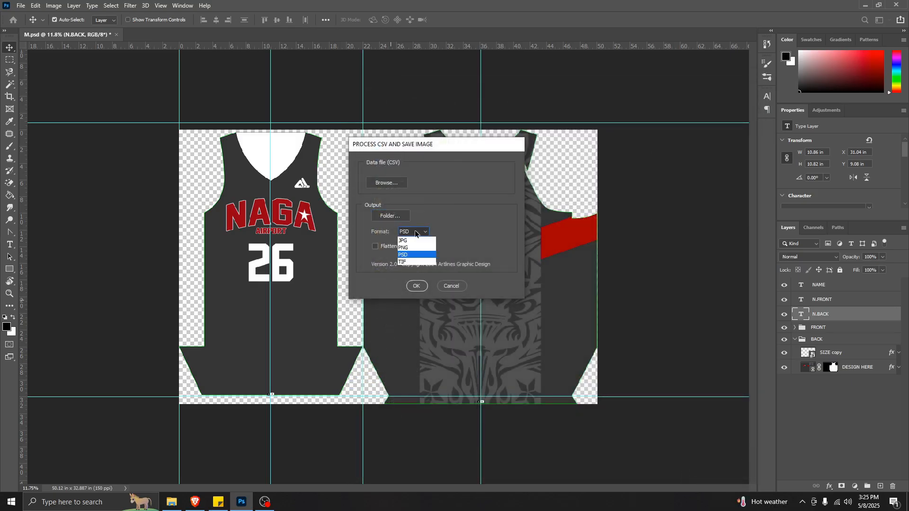
left_click(407, 241)
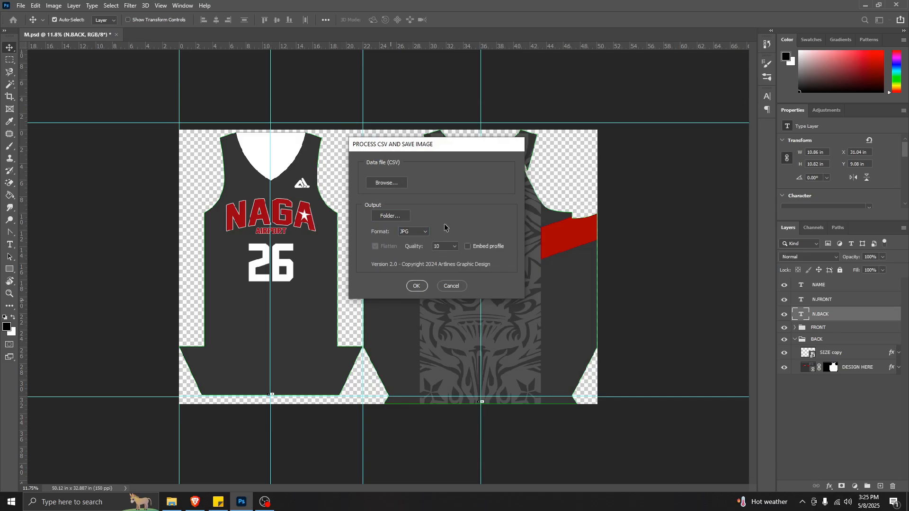
left_click(417, 231)
left_click(414, 232)
left_click(416, 286)
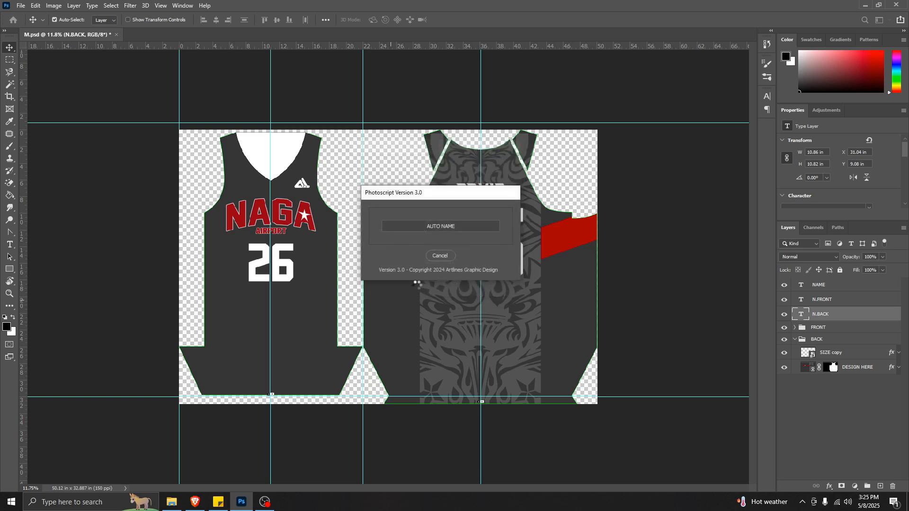
- Check the exported files in the M folder and open Put Name and Number from the NBA CUT with SLIT folder in Excel
left_click(172, 502)
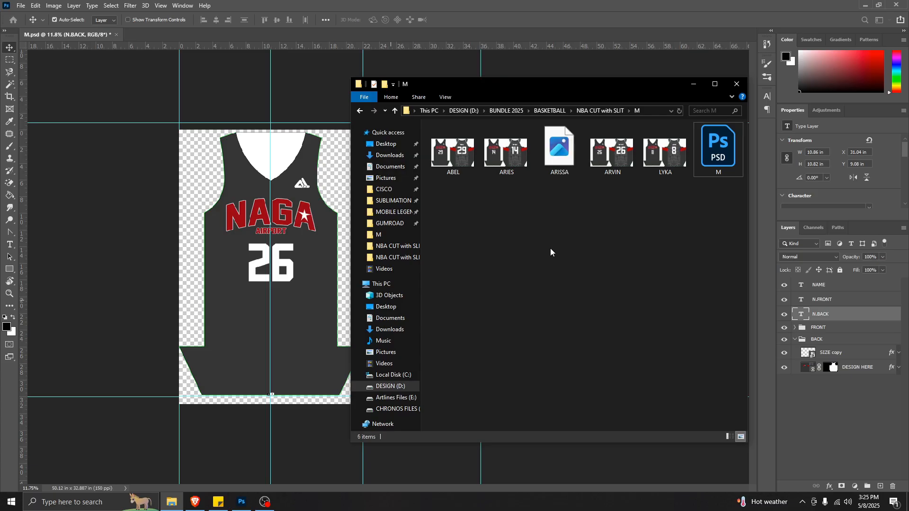
left_click(464, 283)
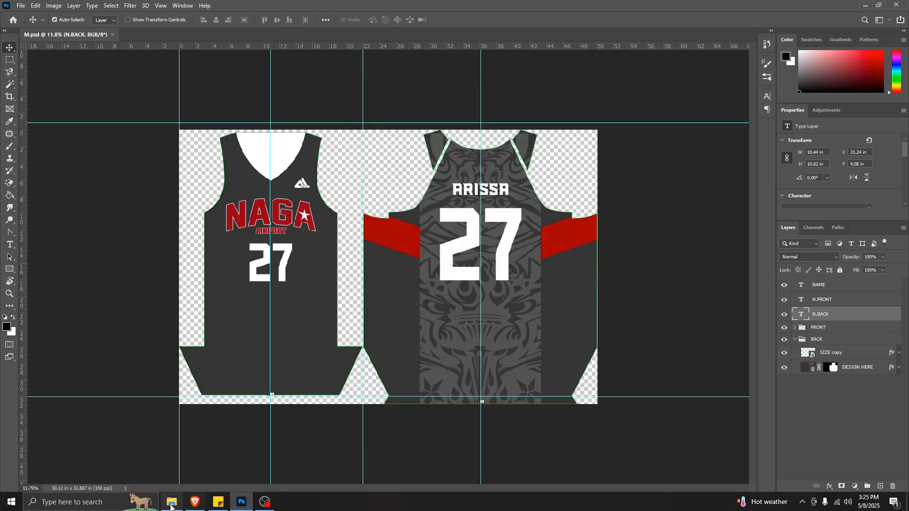
left_click(171, 502)
left_click(604, 112)
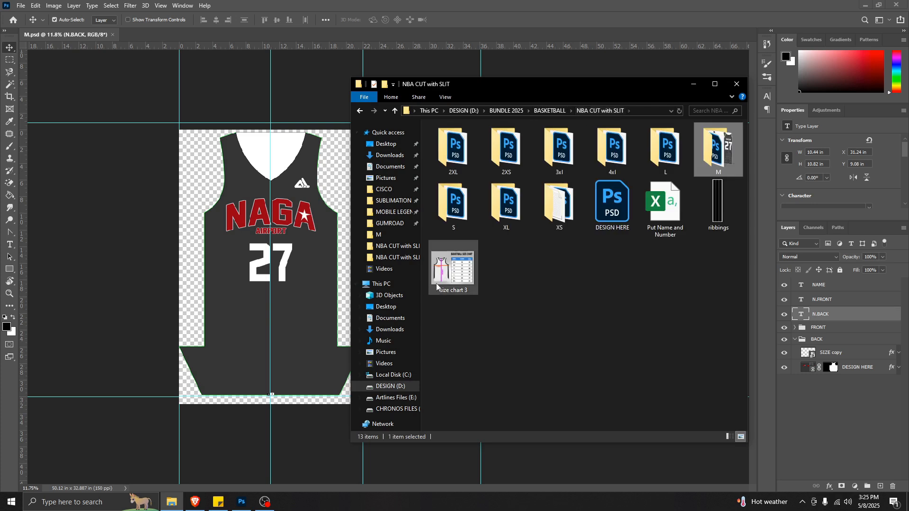
left_click(663, 211)
double_click(663, 211)
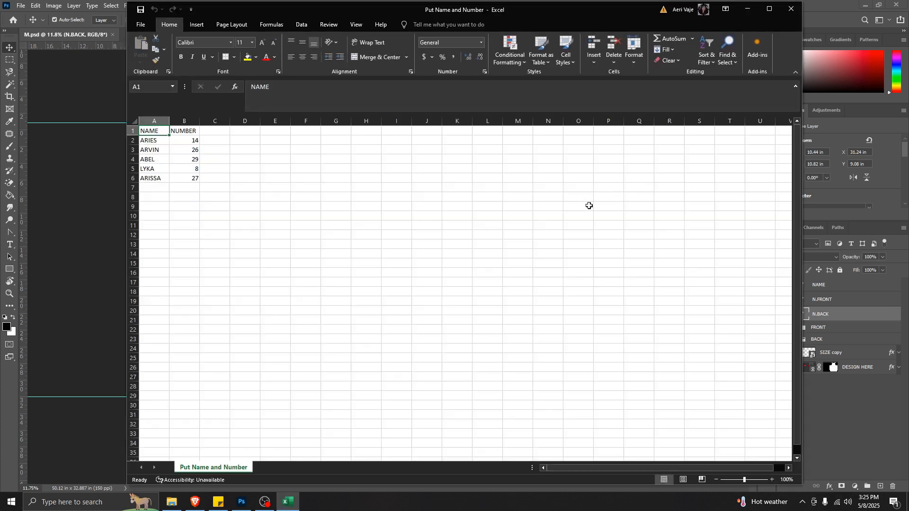
- Narrow the Excel window beside the M folder and compare each exported jersey image with the name and number list
left_click_drag(803, 33, 273, 33)
left_click(713, 151)
double_click(713, 151)
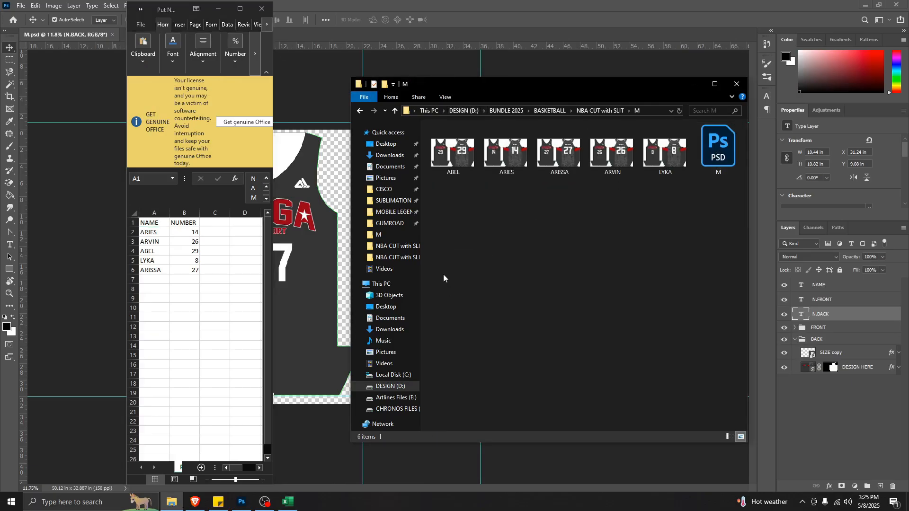
left_click(453, 151)
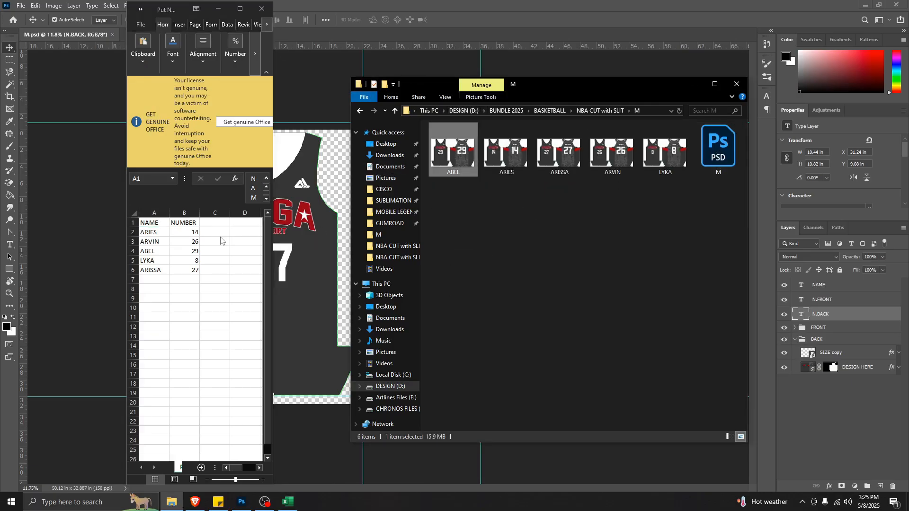
key("Right")
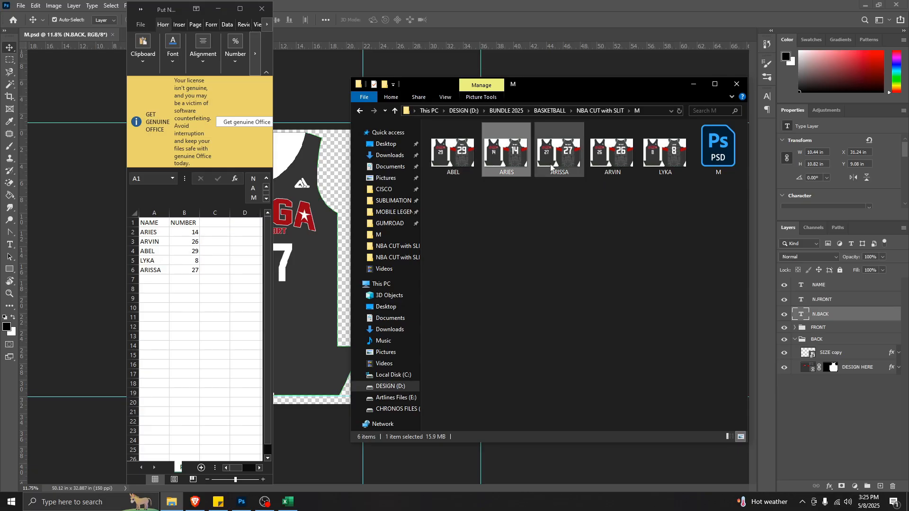
left_click(561, 176)
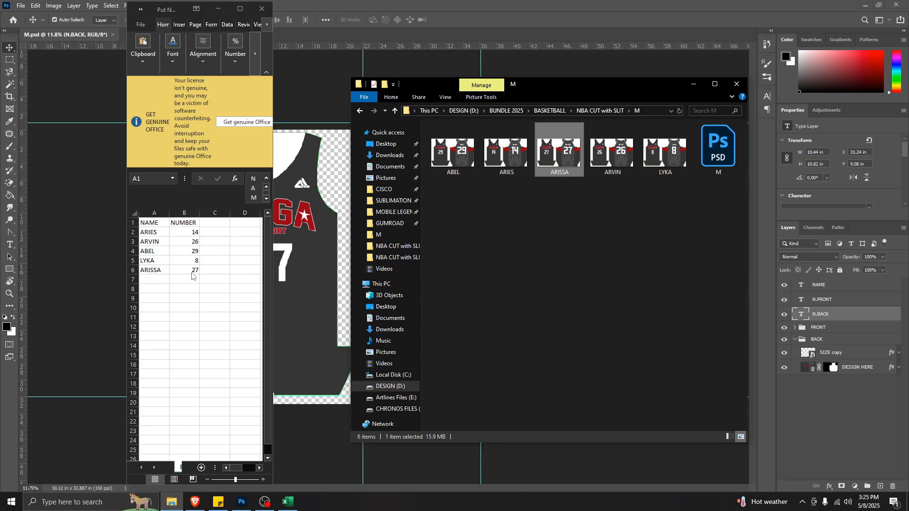
left_click(593, 158)
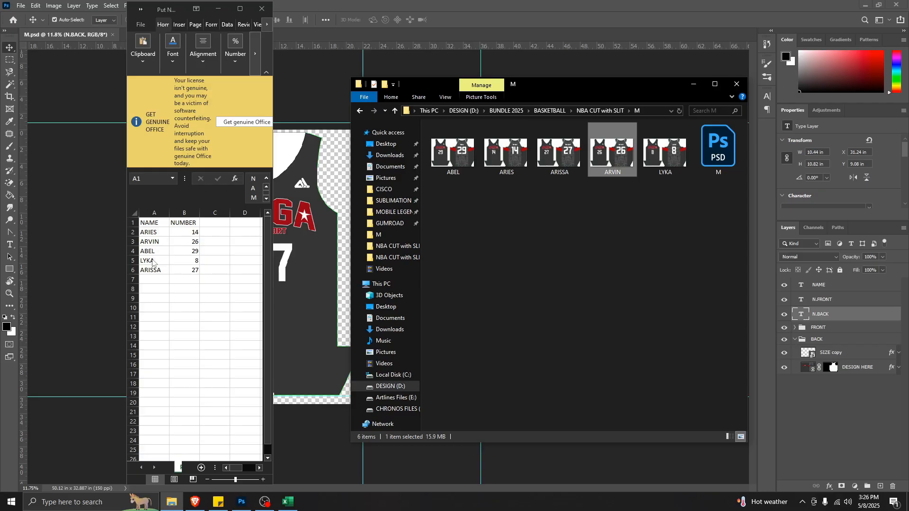
key("Right")
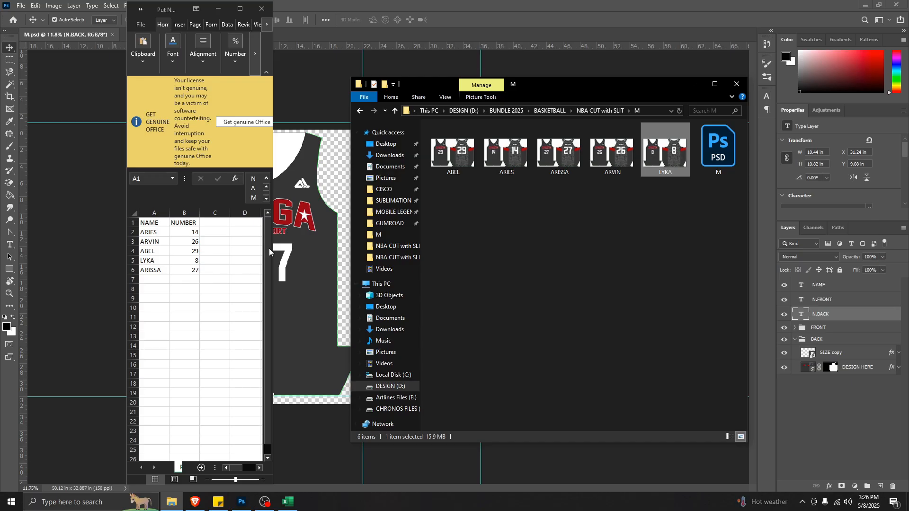
- Add a player in row 7 of the name and number list, entering the player's name and number 10
left_click(151, 280)
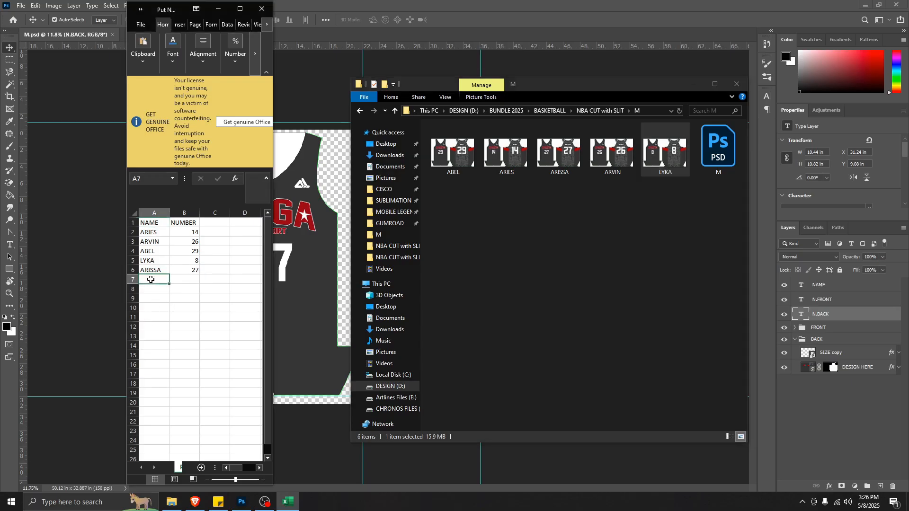
type("ki")
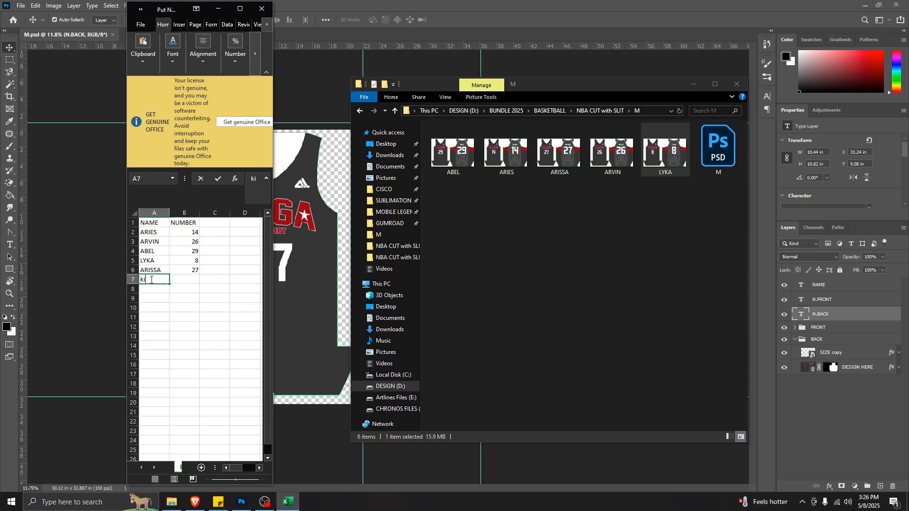
type("KISSES")
key("Tab")
type("10")
key("Tab")
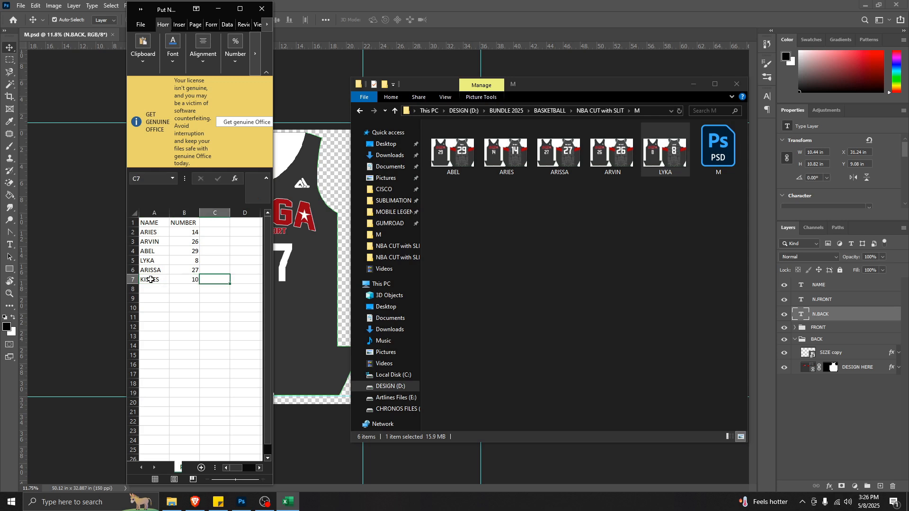
- Add another player in row 8, entering the player's name and number 28
left_click(151, 289)
type("KIM")
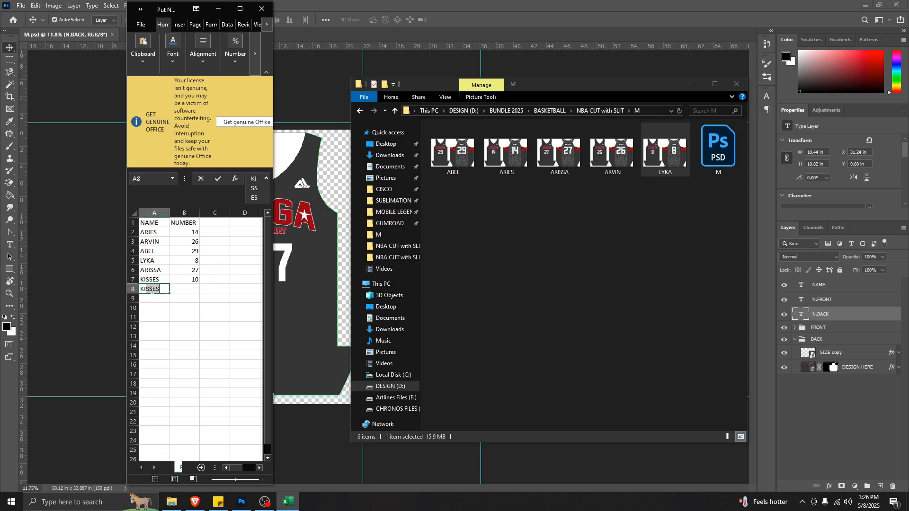
type("K")
key("Delete")
key("Tab")
type("28")
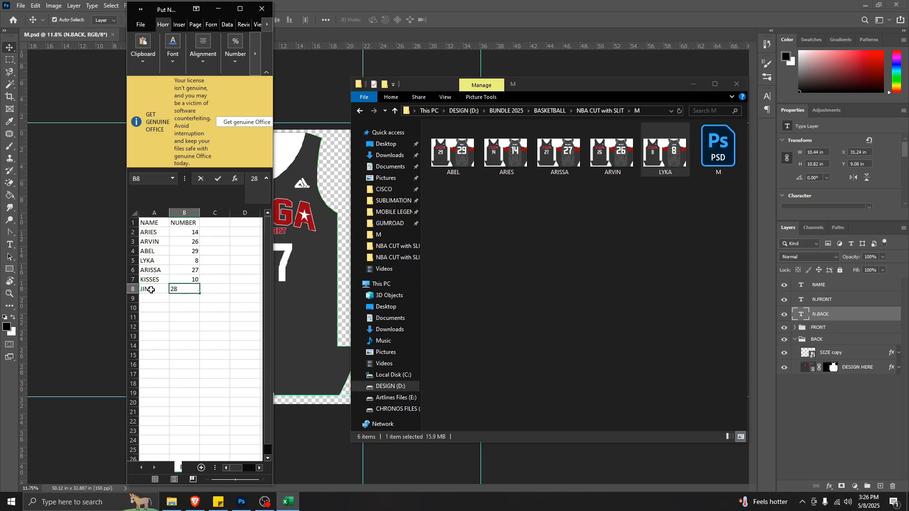
key("Return")
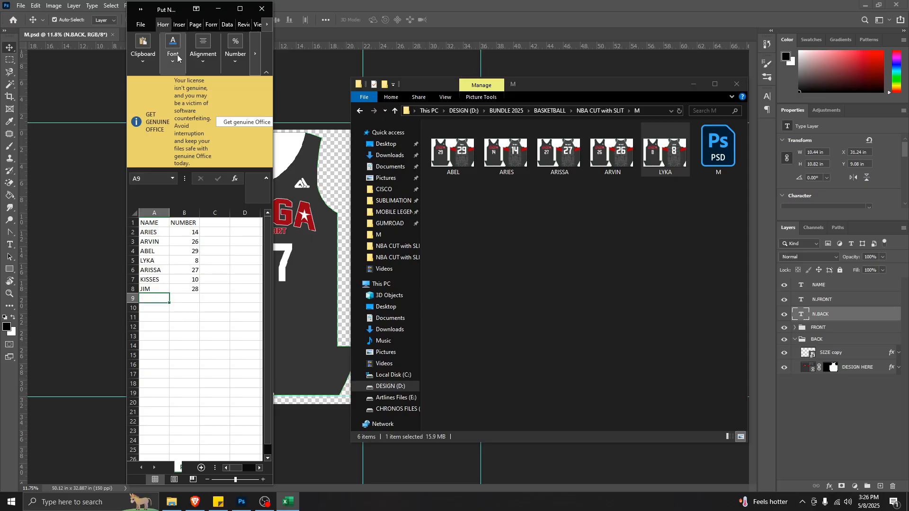
- Save the list as M in CSV UTF-8 format inside the M folder, keeping that format, and close Excel
left_click(139, 26)
left_click(165, 174)
left_click(249, 172)
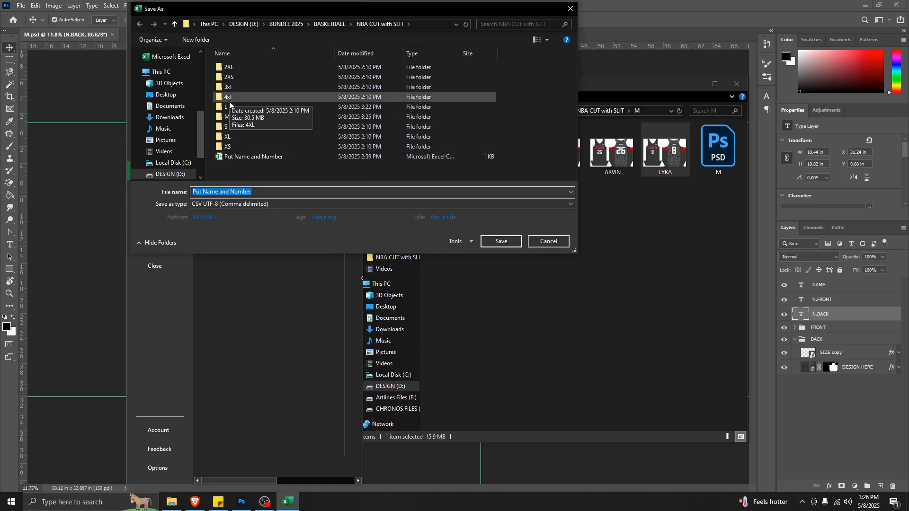
double_click(232, 117)
left_click(267, 193)
key("ctrl+a")
type("M")
left_click(251, 138)
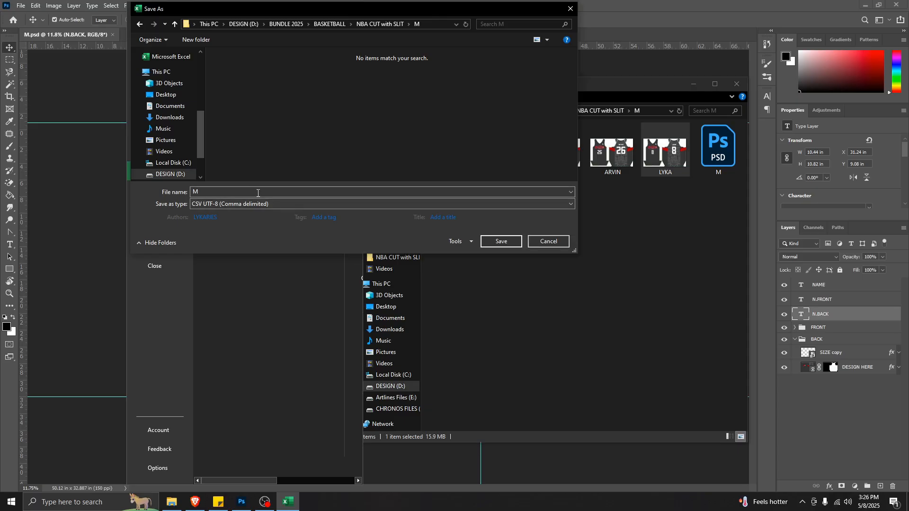
left_click(495, 239)
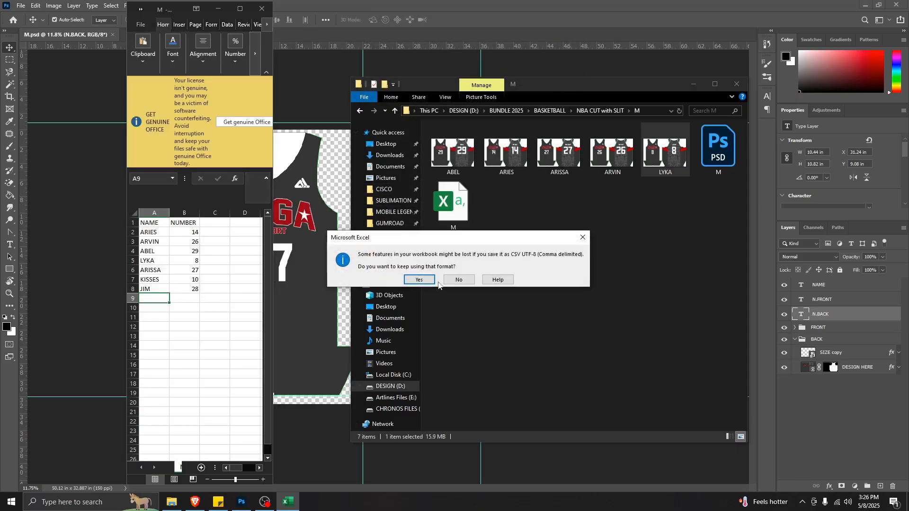
left_click(417, 280)
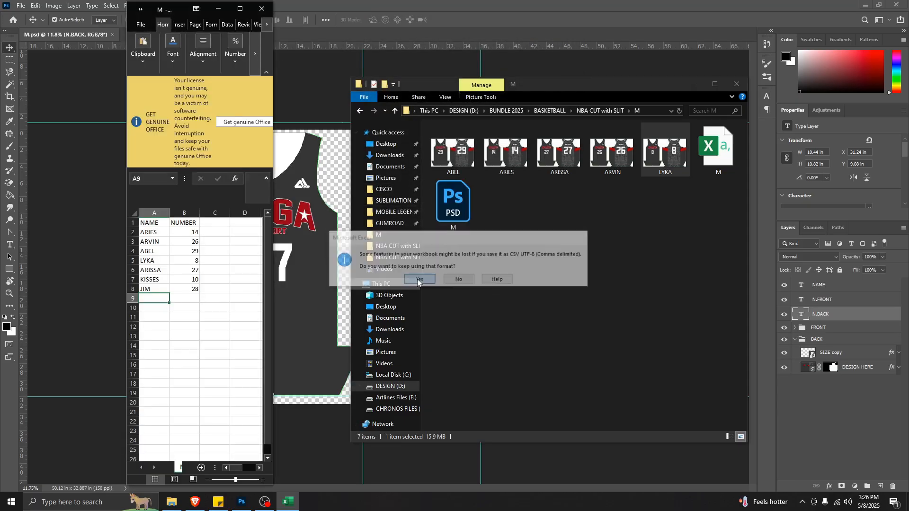
left_click(262, 14)
- Delete the five previously exported jersey images from the M folder, keeping the CSV and PSD files
left_click(452, 152)
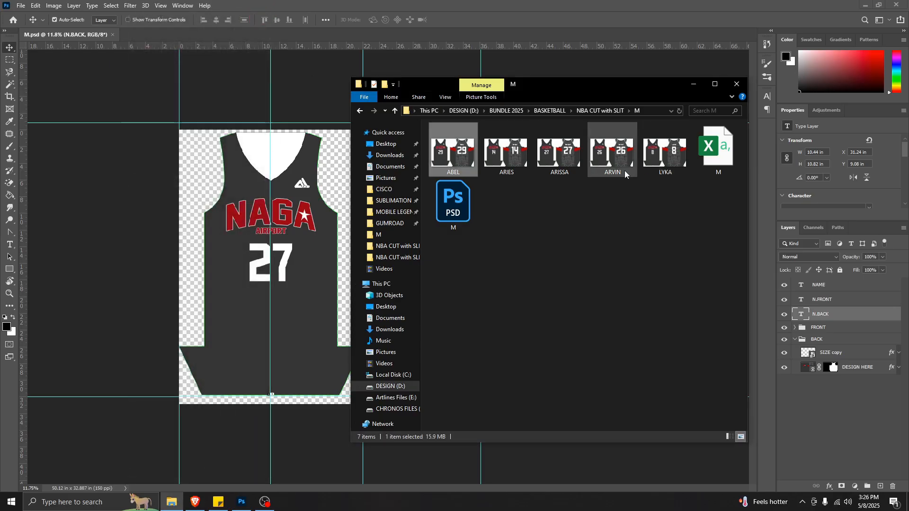
left_click(664, 155, "shift")
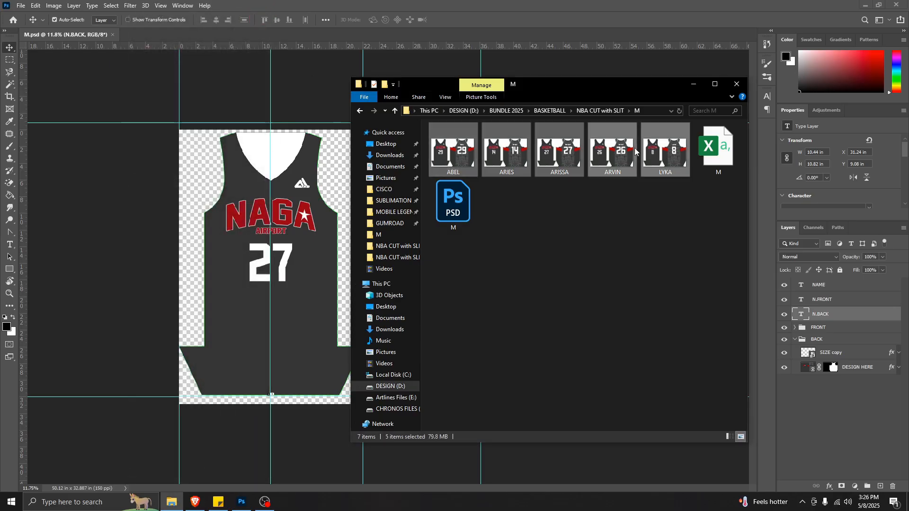
key("Delete")
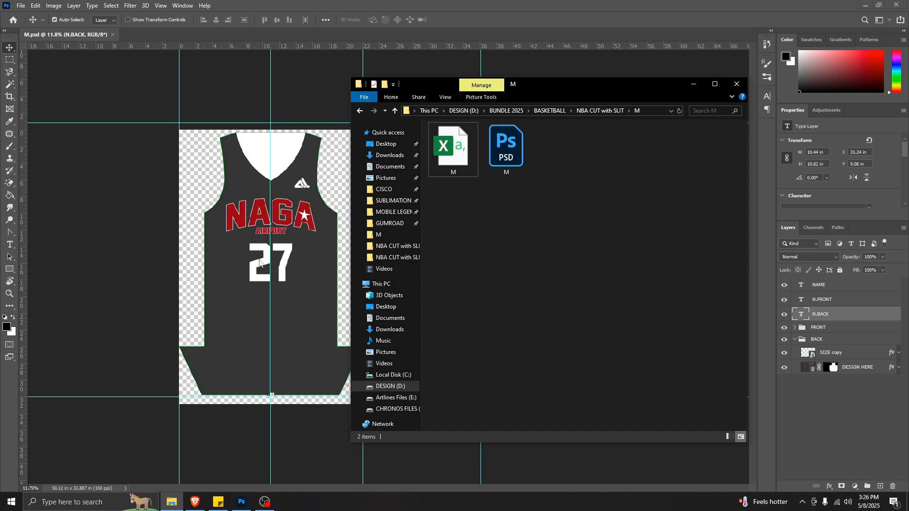
- Run Photoscript's Auto Name on M.psd in Photoshop and load the M CSV from the M folder as data file
left_click(278, 282)
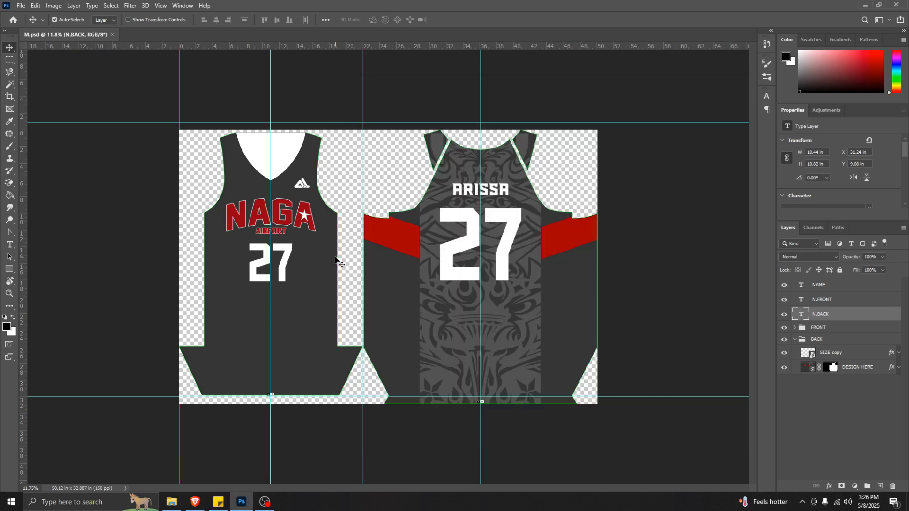
key("F2")
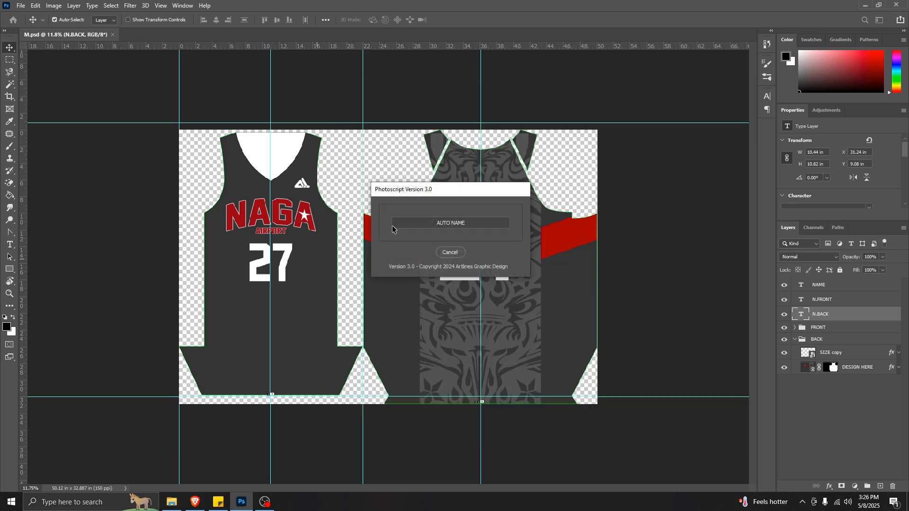
left_click(454, 224)
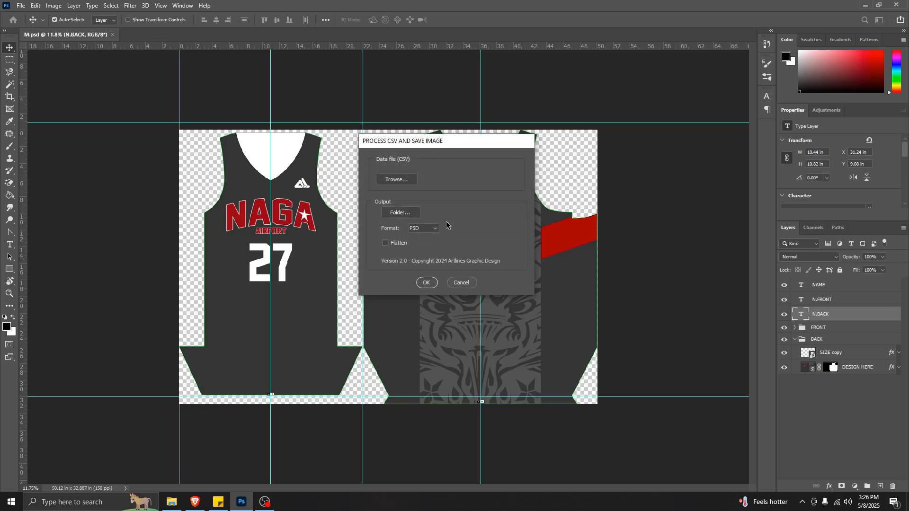
left_click(386, 183)
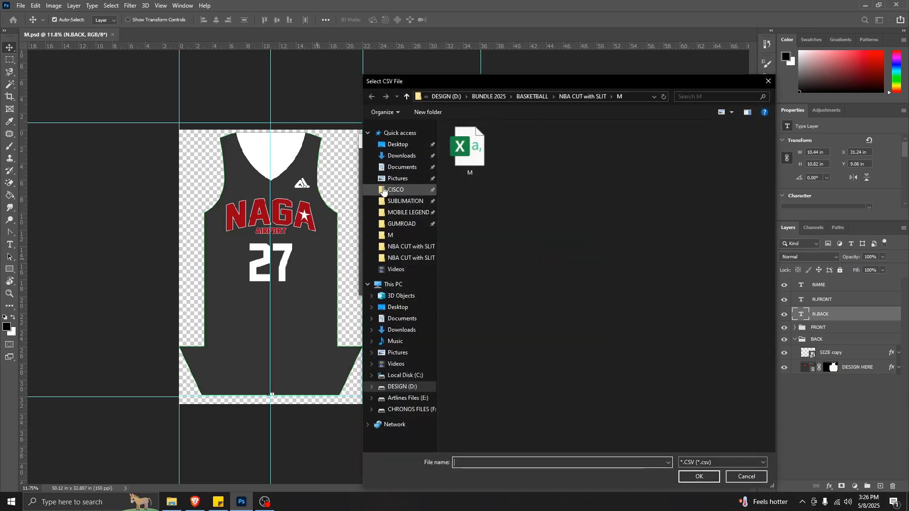
left_click(471, 154)
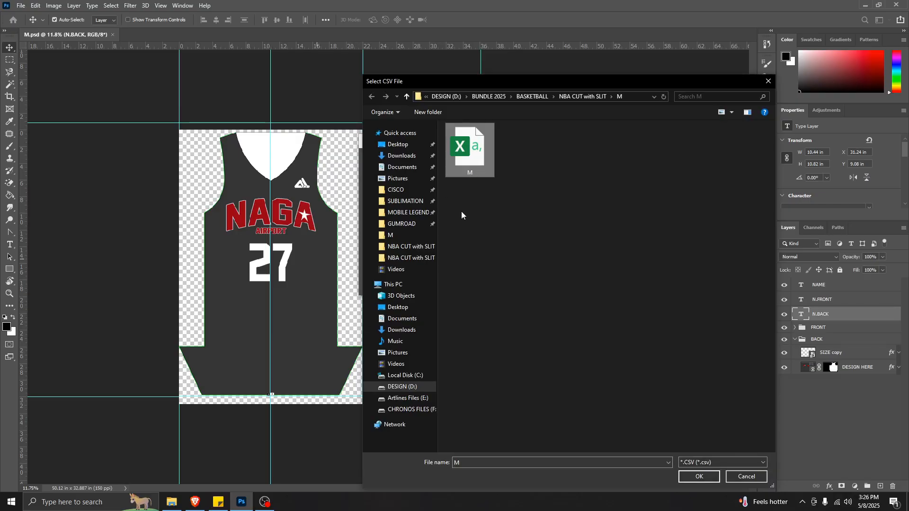
left_click(699, 477)
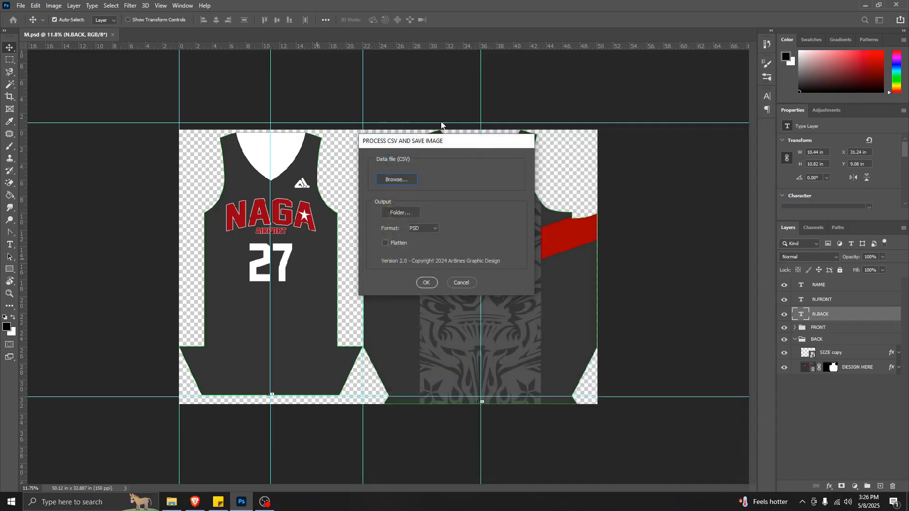
- Batch-export the jerseys to the M folder as JPG and view the exported files in File Explorer
left_click(401, 212)
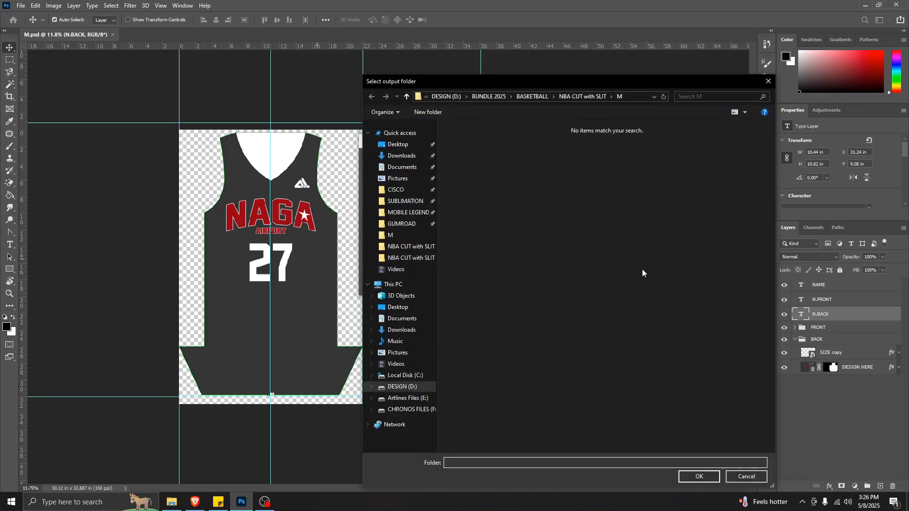
left_click(612, 98)
left_click(698, 477)
left_click(422, 228)
left_click(423, 238)
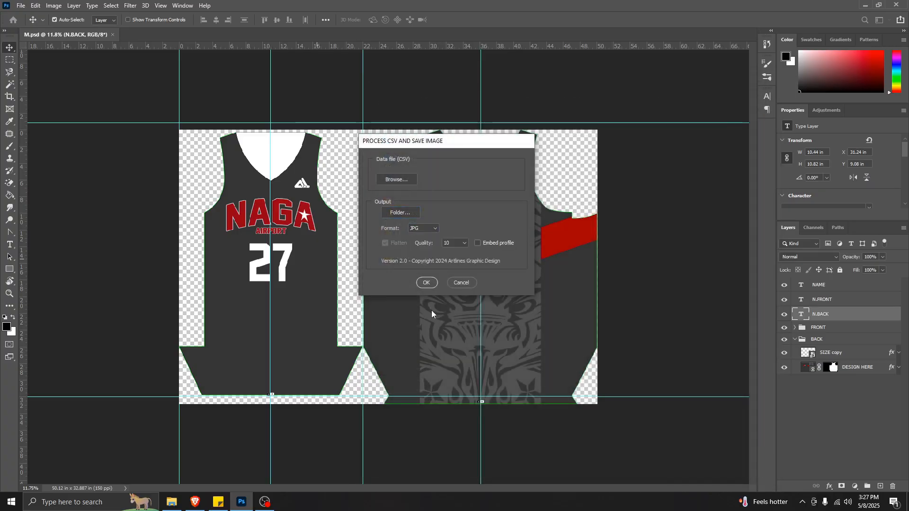
left_click(426, 283)
left_click(172, 503)
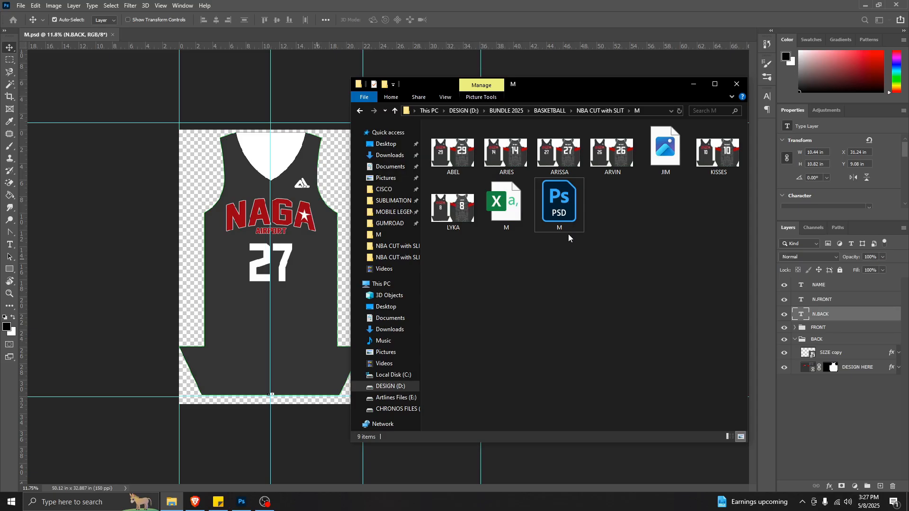
- Close M.psd, return to the NBA CUT with SLIT folder and open the L pattern from its L folder
left_click(463, 285)
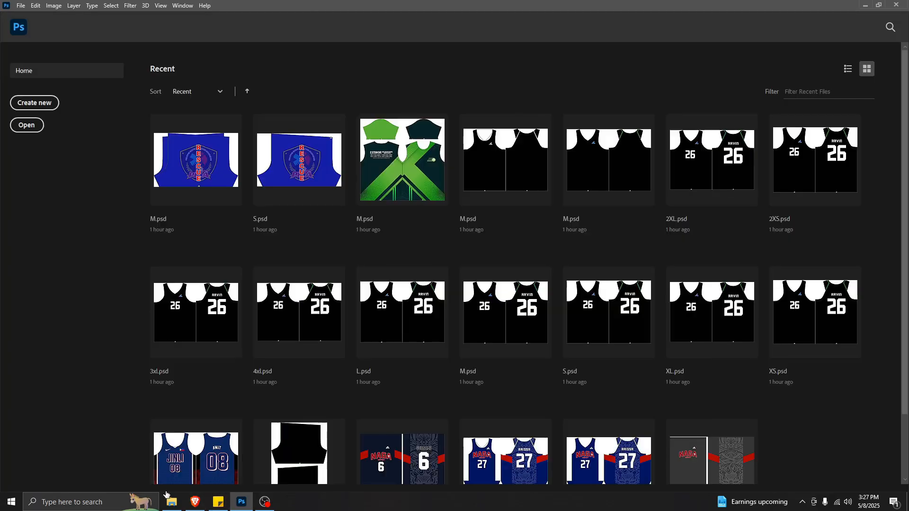
left_click(395, 110)
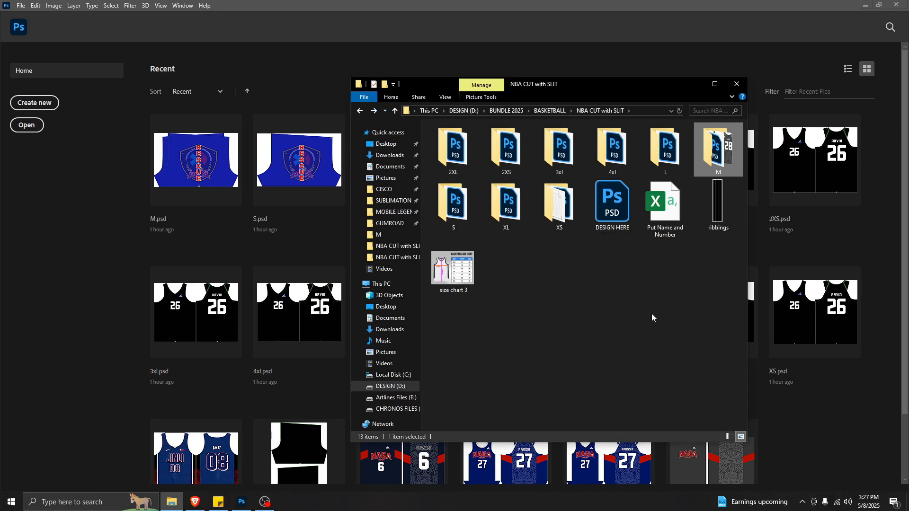
double_click(651, 143)
double_click(503, 182)
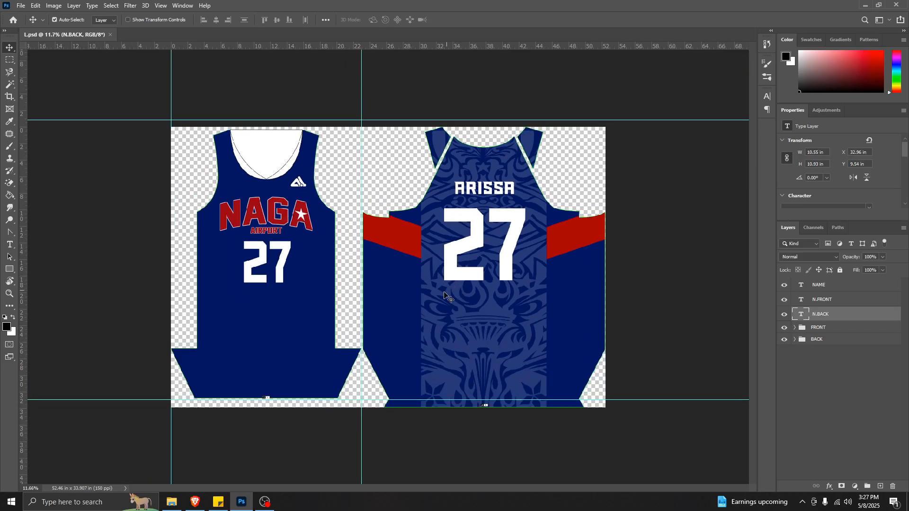
- Replace the contents of the back panel's DESIGN HERE smart object with DESIGN HERE from the NBA CUT with SLIT folder
left_click(448, 292)
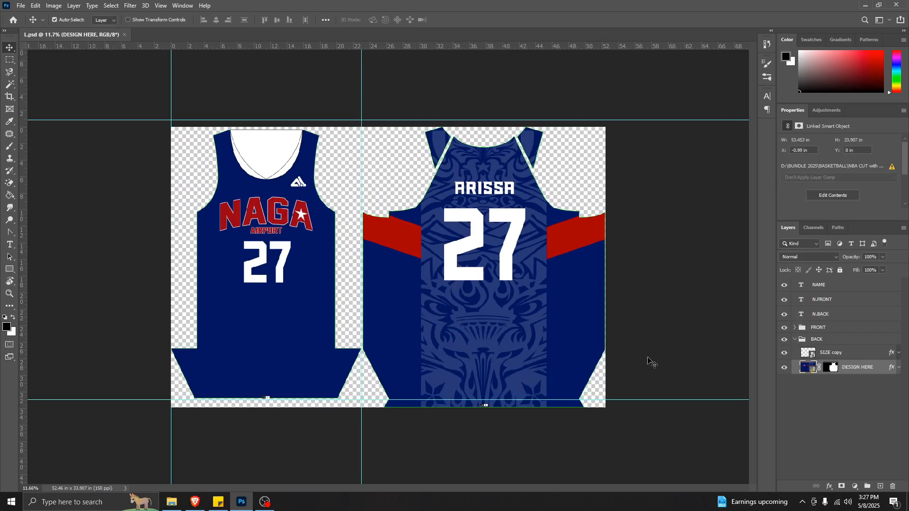
right_click(854, 370)
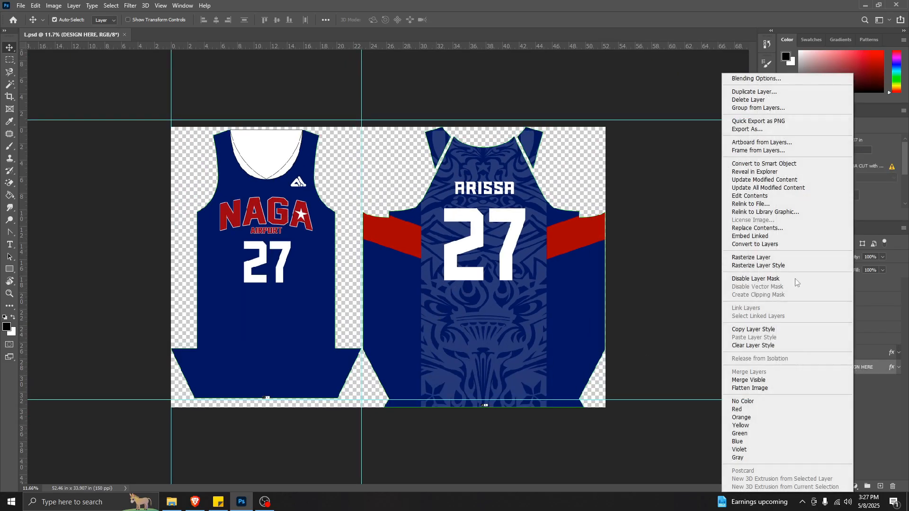
left_click(756, 229)
left_click(122, 155)
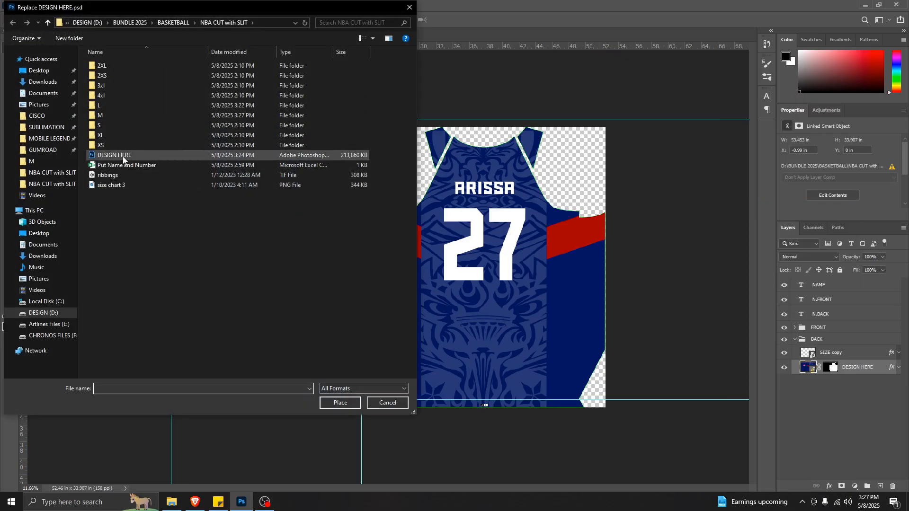
left_click(335, 403)
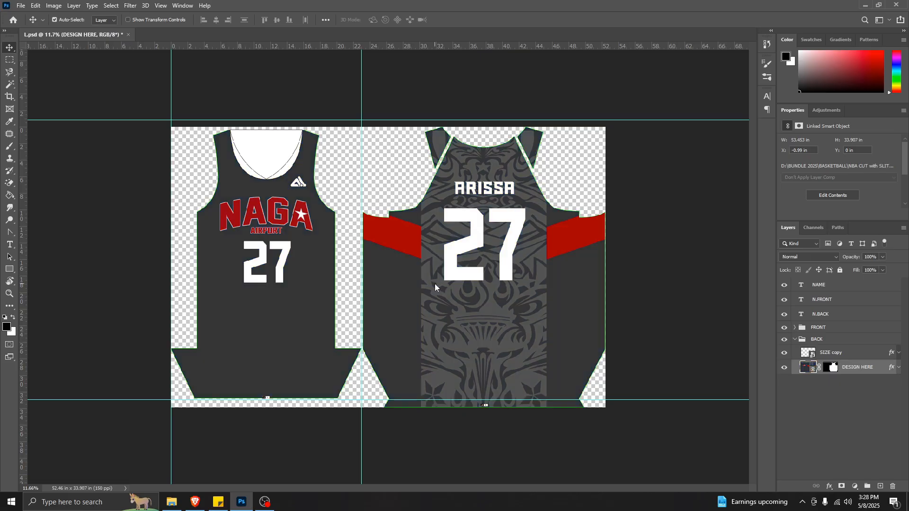
- Compare the neckline layers in the FRONT group, then hide round neck copy and keep vneck copy visible
left_click(259, 166)
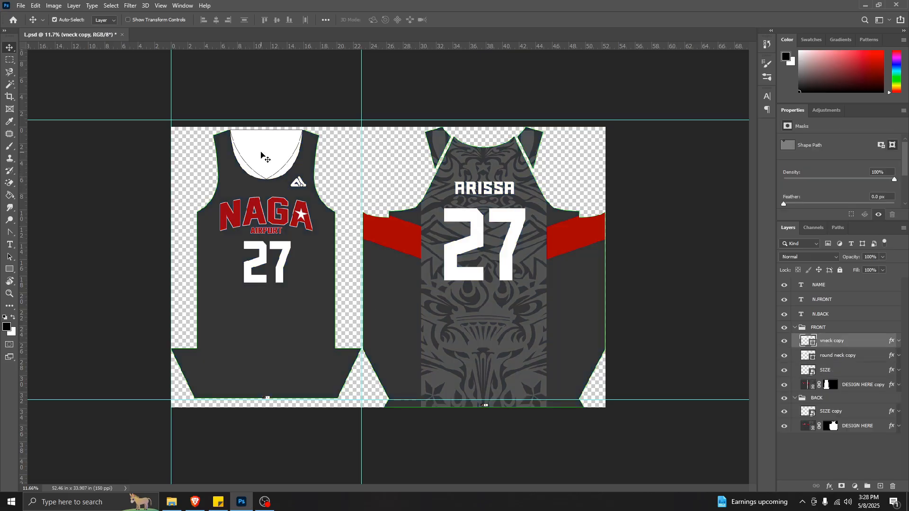
left_click(784, 342)
left_click(784, 341)
left_click(784, 341)
left_click(784, 340)
left_click(784, 341)
left_click(784, 355)
left_click(784, 341)
left_click(333, 311)
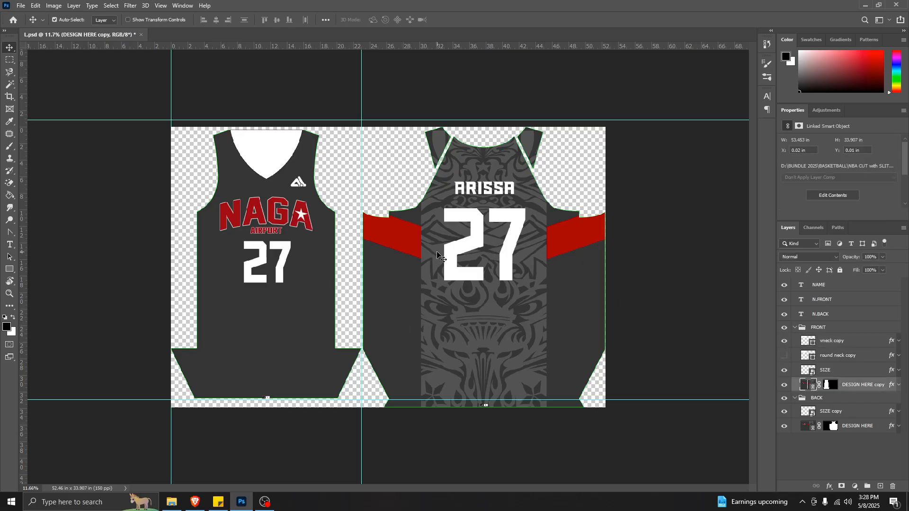
- Collapse the FRONT layer group and select the back panel's DESIGN HERE layer in the BACK group
left_click(821, 314)
left_click(795, 328)
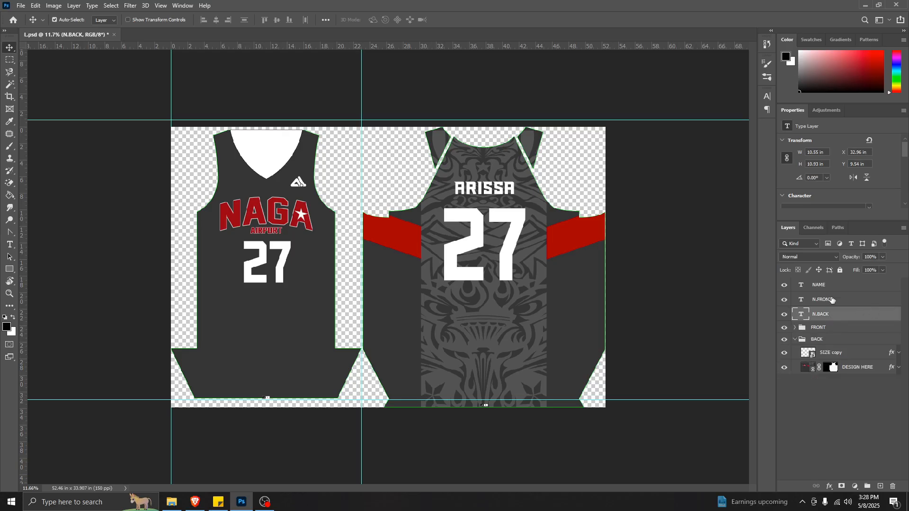
left_click(794, 339)
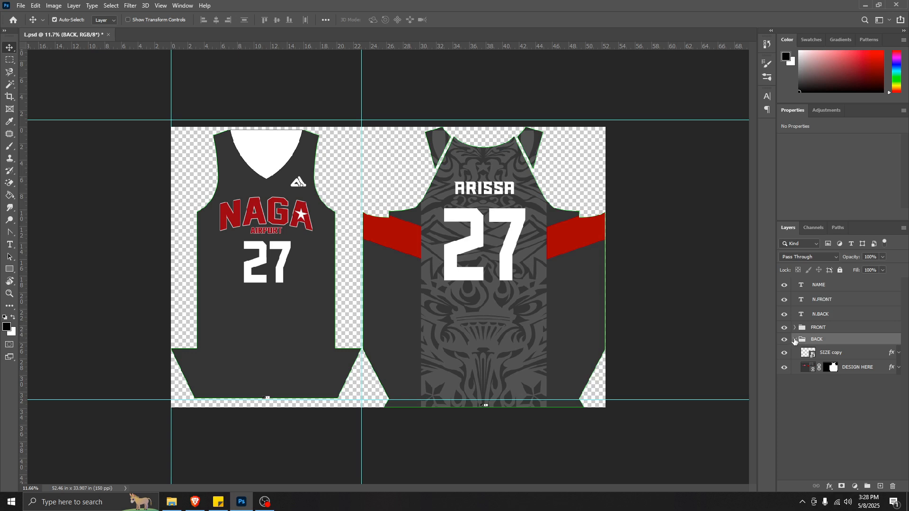
left_click(396, 292)
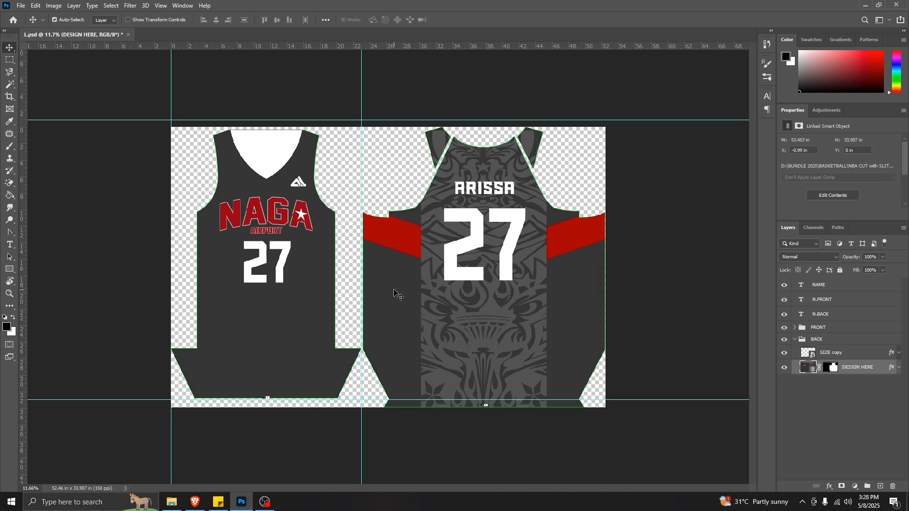
key("F2")
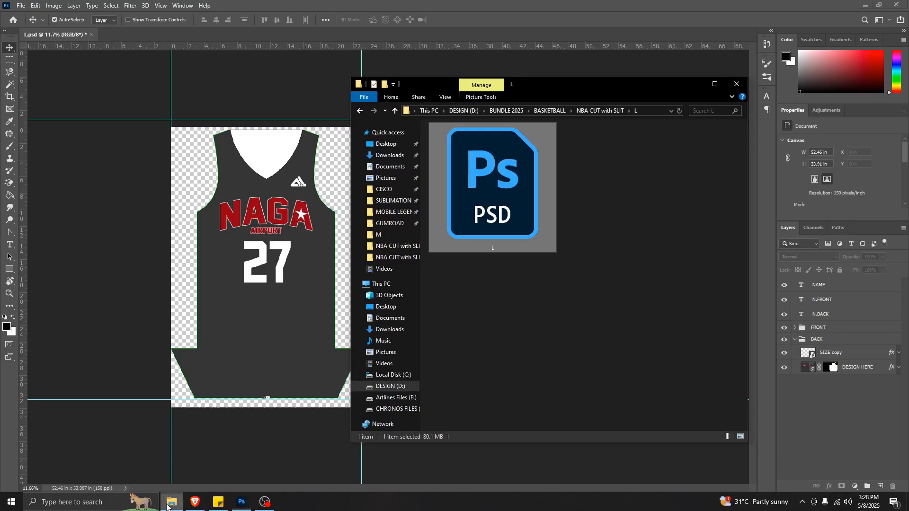
- Open Put Name and Number from the NBA CUT with SLIT folder and replace the first player's name, with number 1
left_click(579, 111)
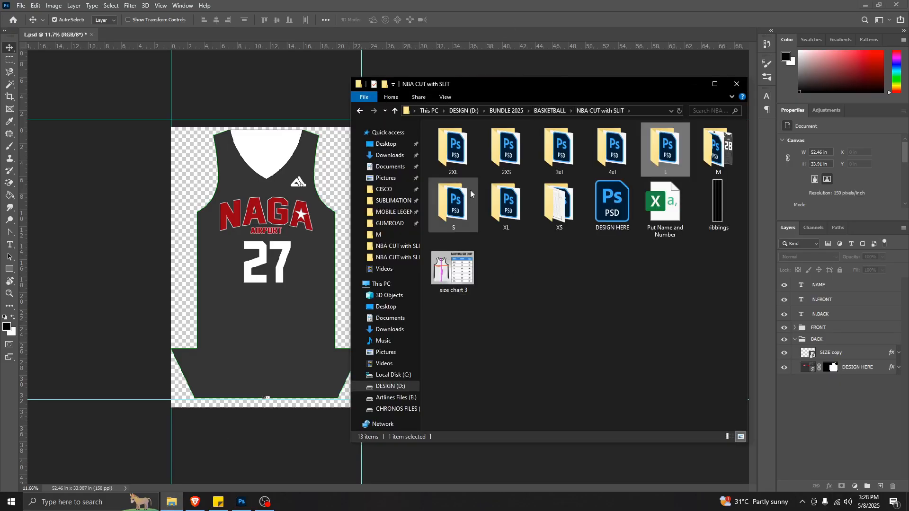
double_click(665, 216)
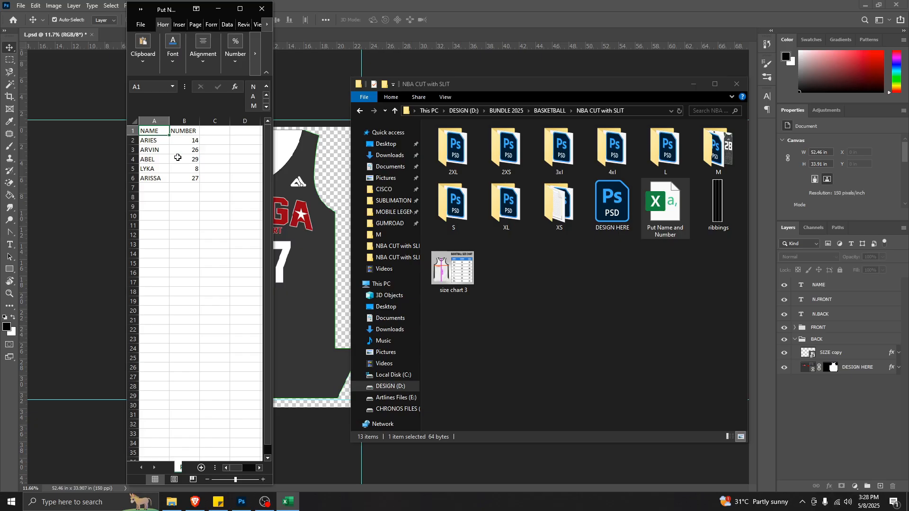
left_click(161, 234)
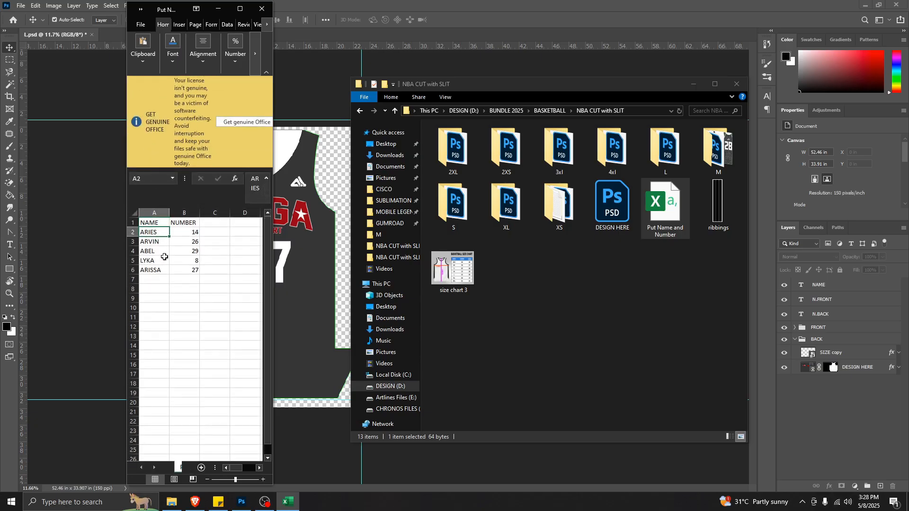
type("EUGENE")
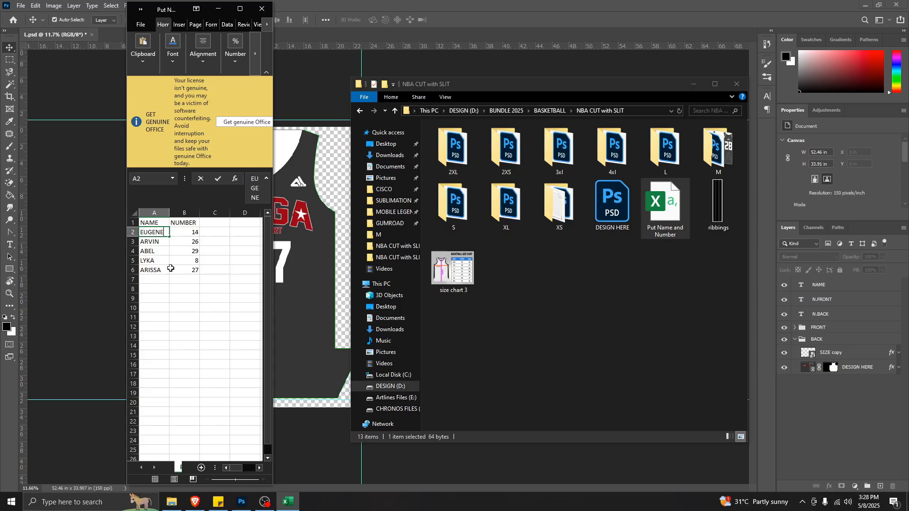
key("Tab")
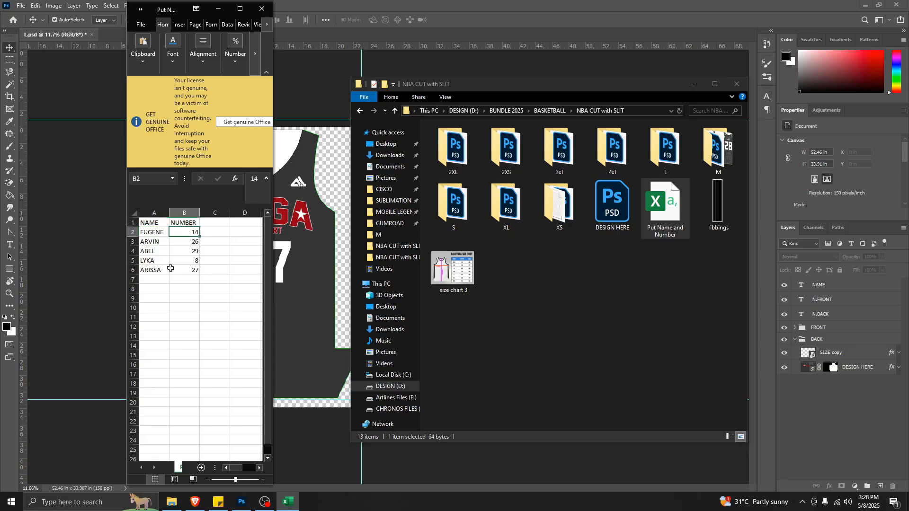
type("1")
- Replace the second and third players' names in the list and set their numbers to 3 and 15
left_click(156, 243)
type("ALFRED")
key("Tab")
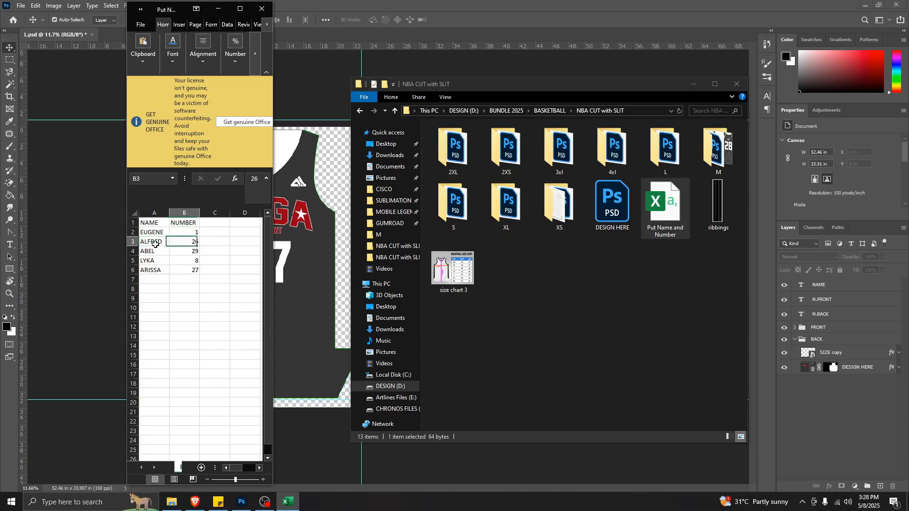
type("03")
left_click(158, 255)
type("VINCENT")
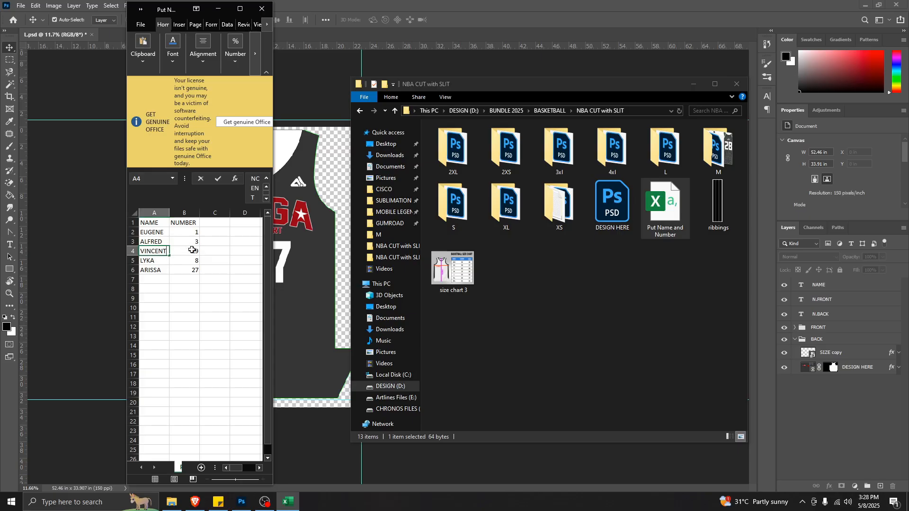
left_click(192, 250)
type("15")
- Replace the fourth and fifth players' names in the list and set their numbers to 22 and 11
left_click(156, 259)
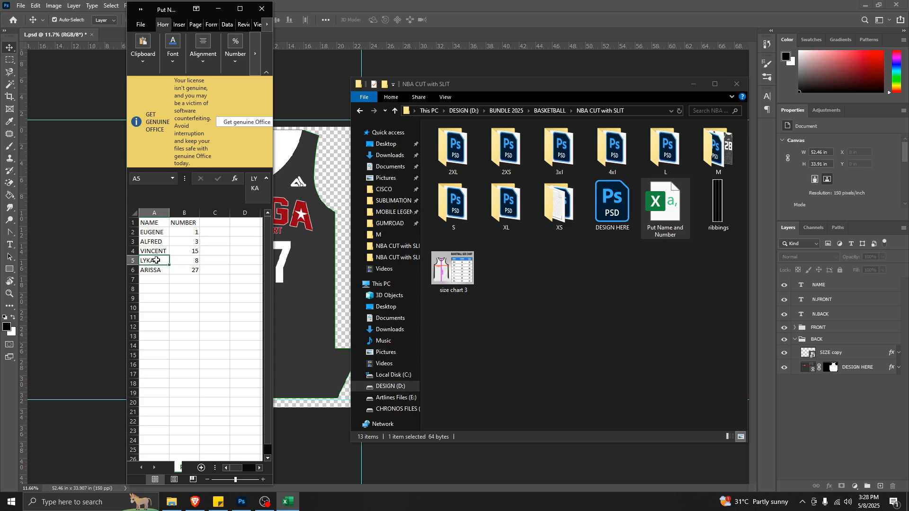
type("JERICHO")
key("Tab")
type("22")
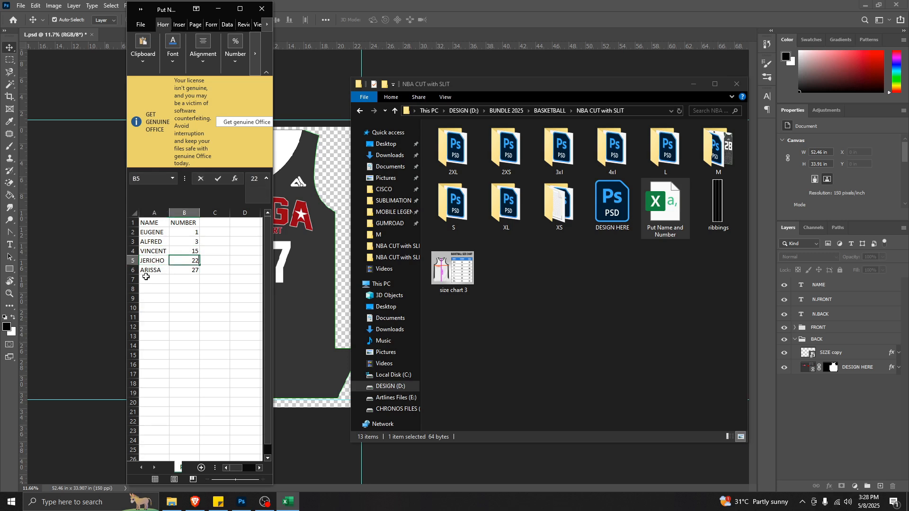
left_click(158, 270)
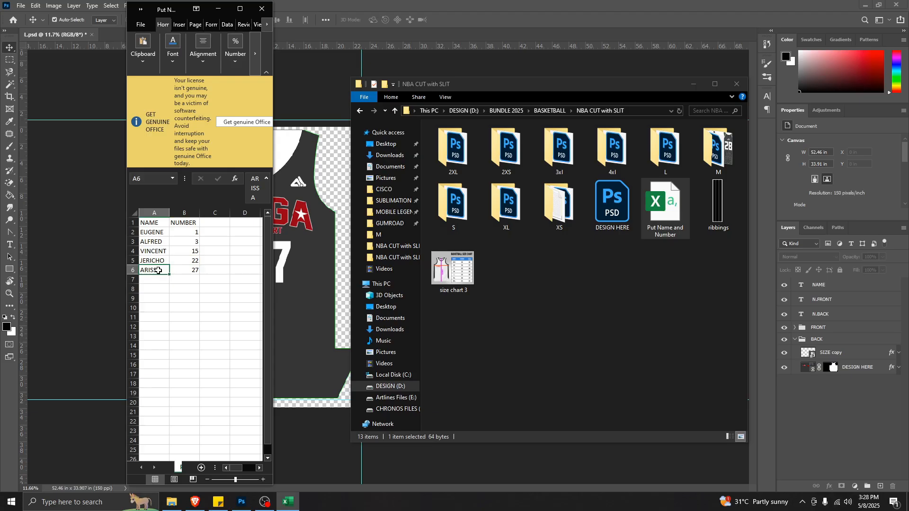
type("JENY")
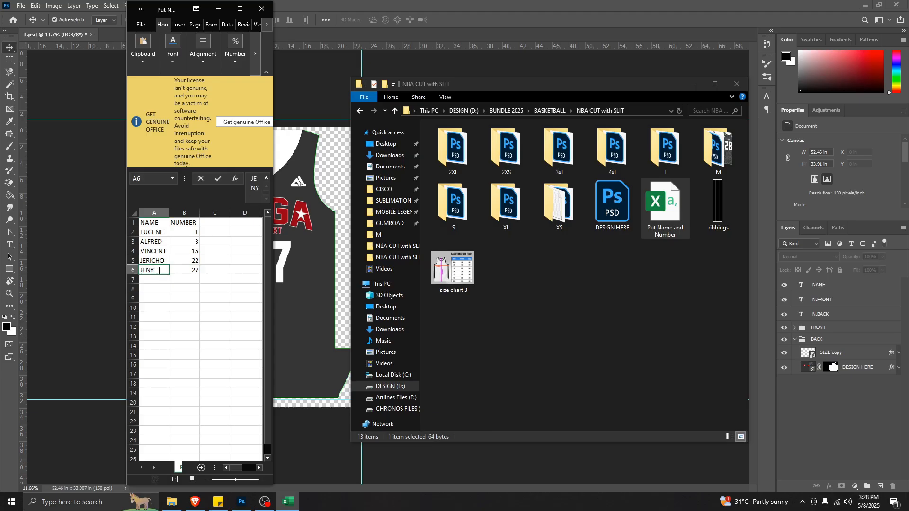
left_click(189, 270)
type("11")
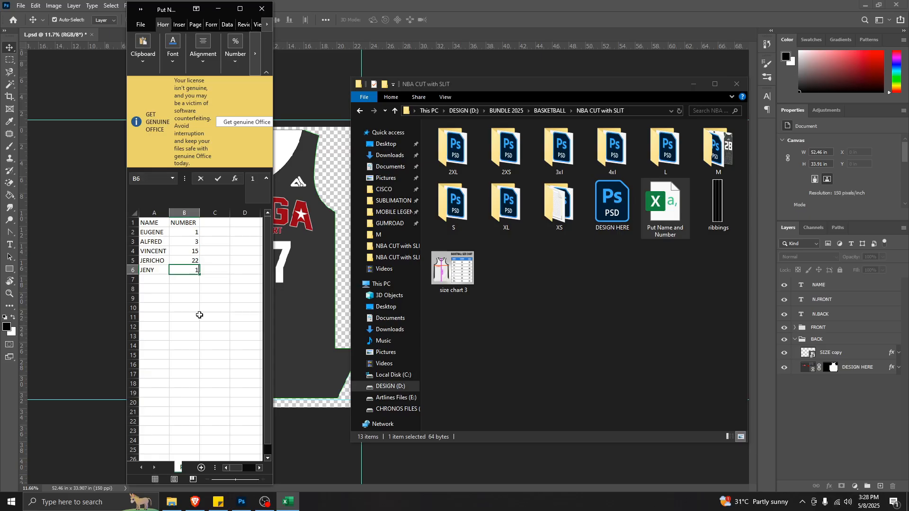
left_click(196, 317)
- Save the list as a CSV UTF-8 file named L in the L folder and close the workbook
left_click(143, 26)
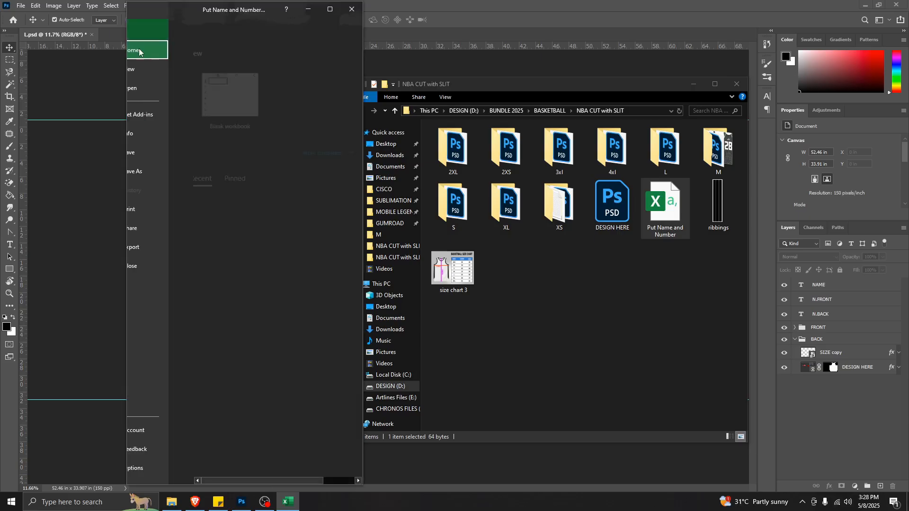
left_click(168, 175)
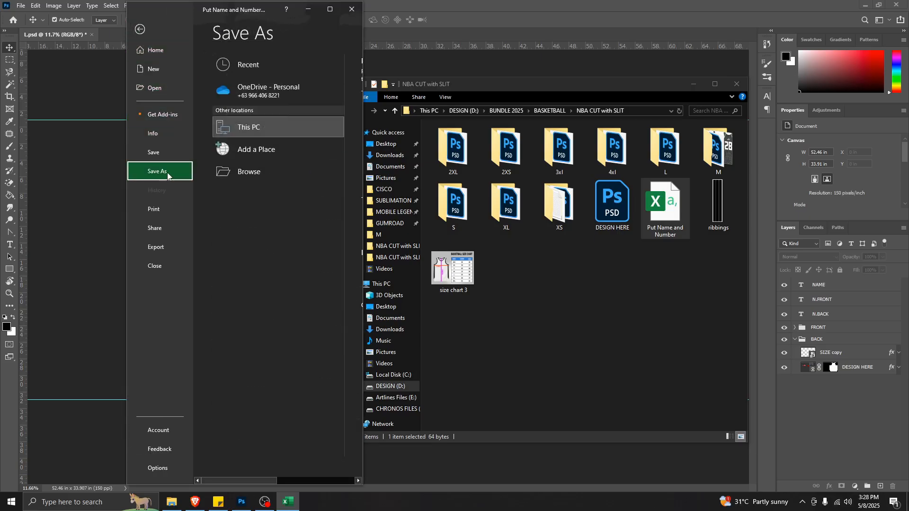
left_click(251, 170)
double_click(250, 107)
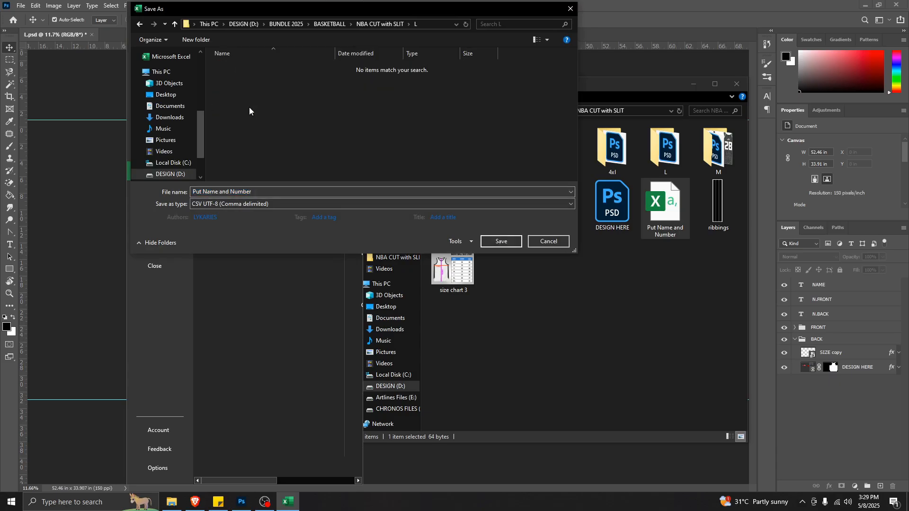
left_click(266, 191)
type("L")
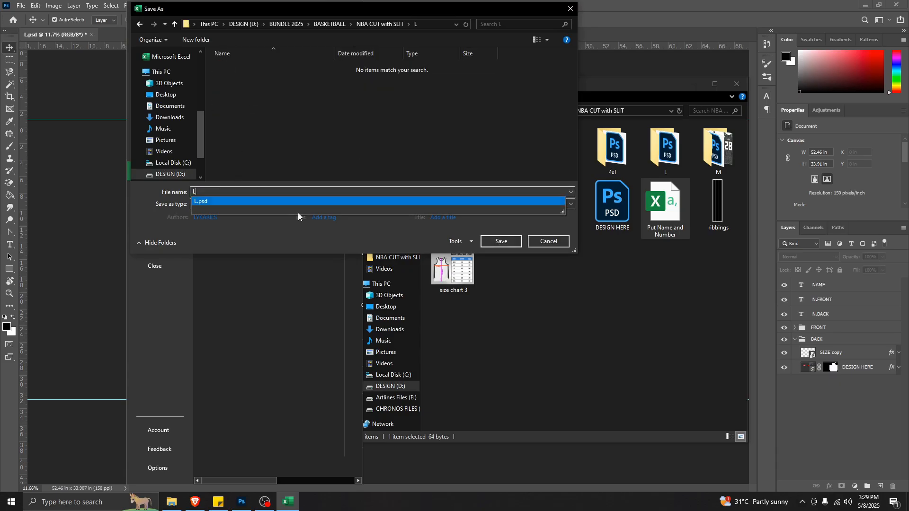
left_click(500, 242)
left_click(418, 280)
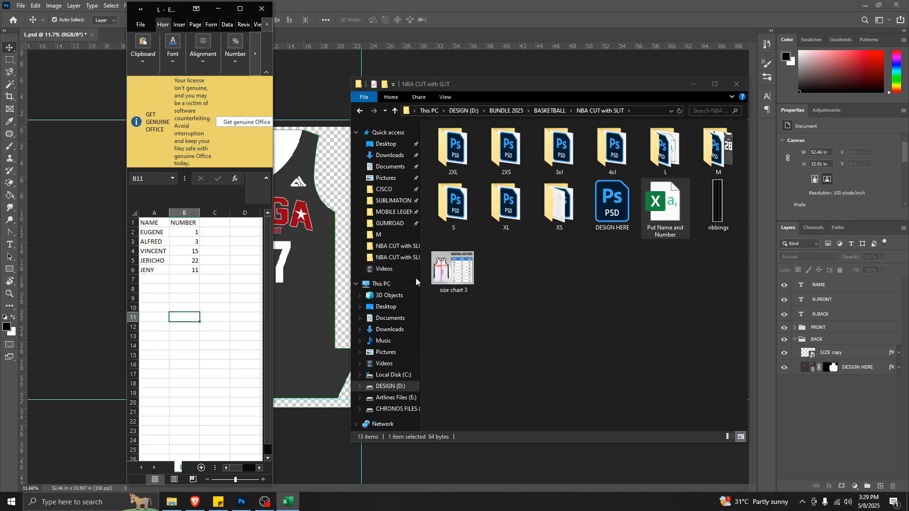
left_click(263, 8)
left_click(189, 291)
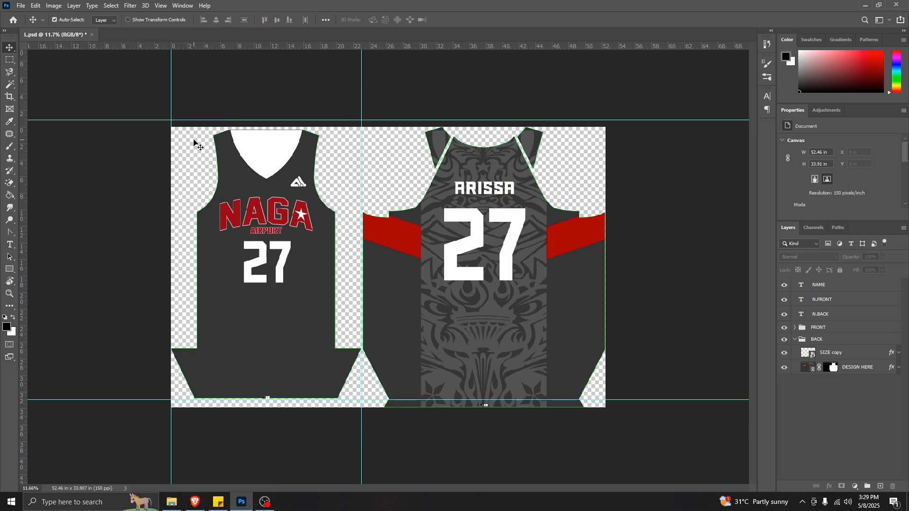
- Start the Photoscript Auto Name script on the L pattern and load the L CSV file as its data file
key("F2")
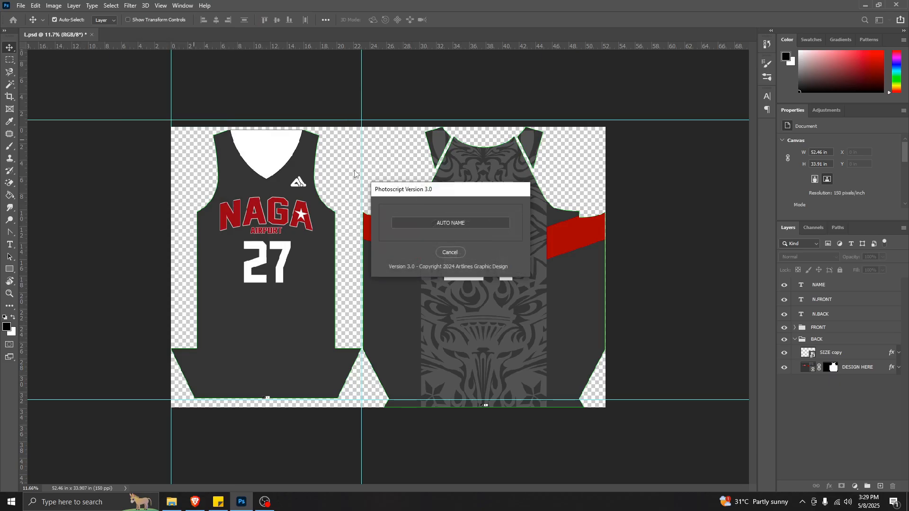
left_click(458, 227)
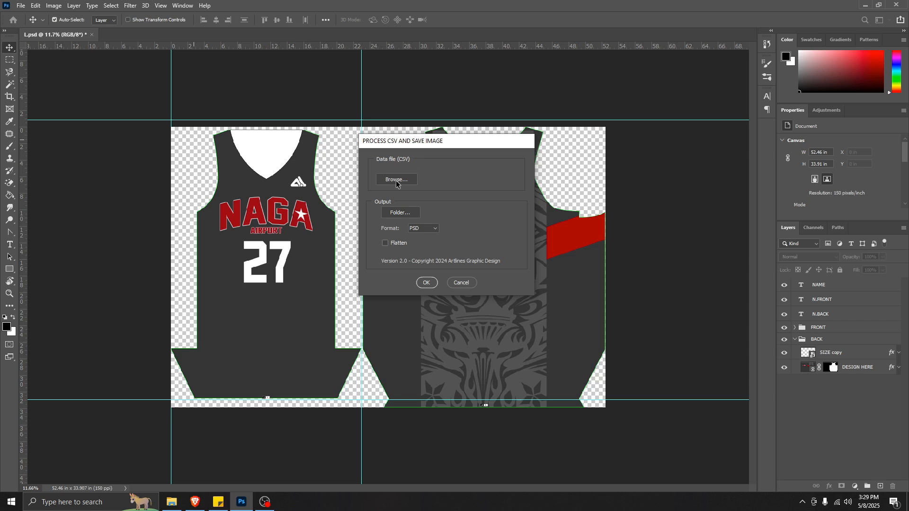
left_click(398, 183)
double_click(467, 180)
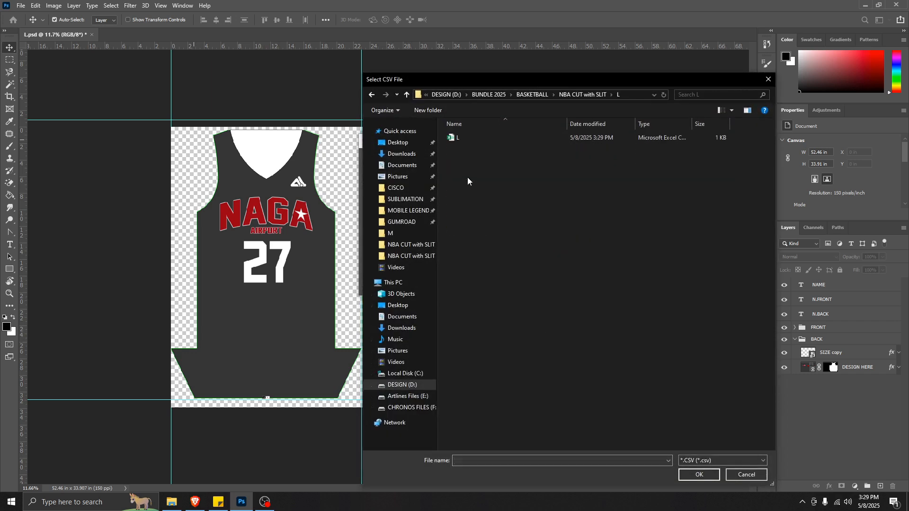
left_click(464, 137)
left_click(698, 474)
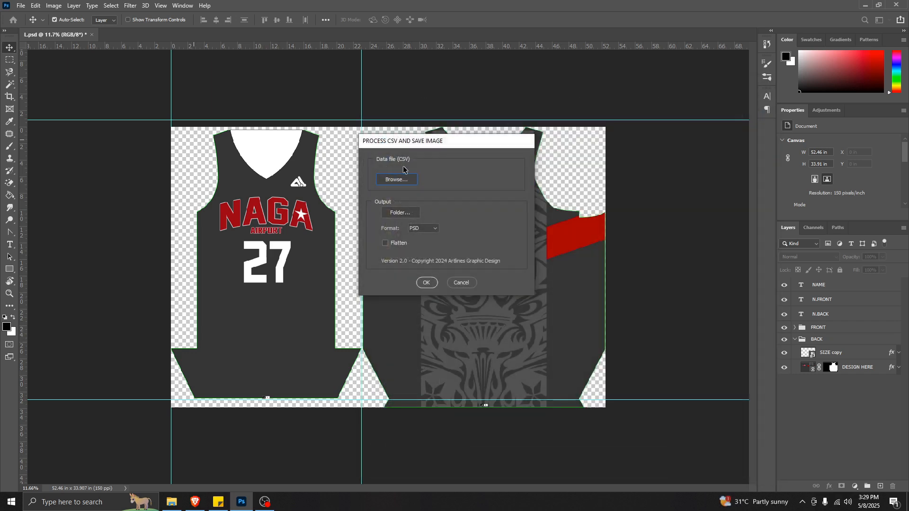
- Set the L folder as the script's output folder, change the output format from PSD and run the batch export
left_click(405, 216)
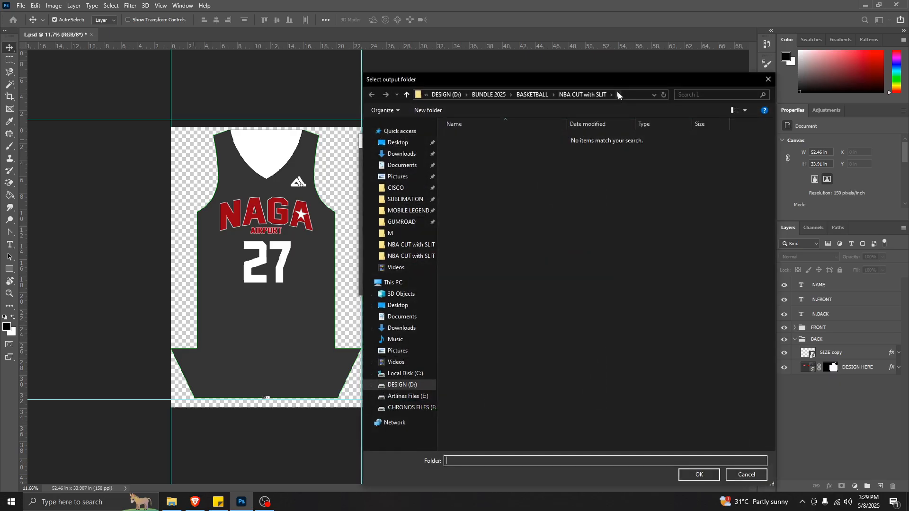
left_click(698, 474)
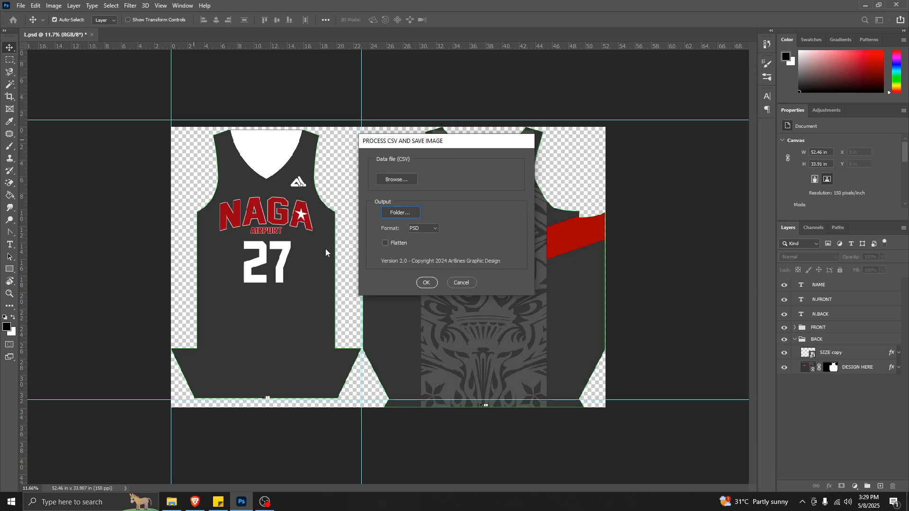
left_click(424, 228)
left_click(417, 245)
left_click(425, 283)
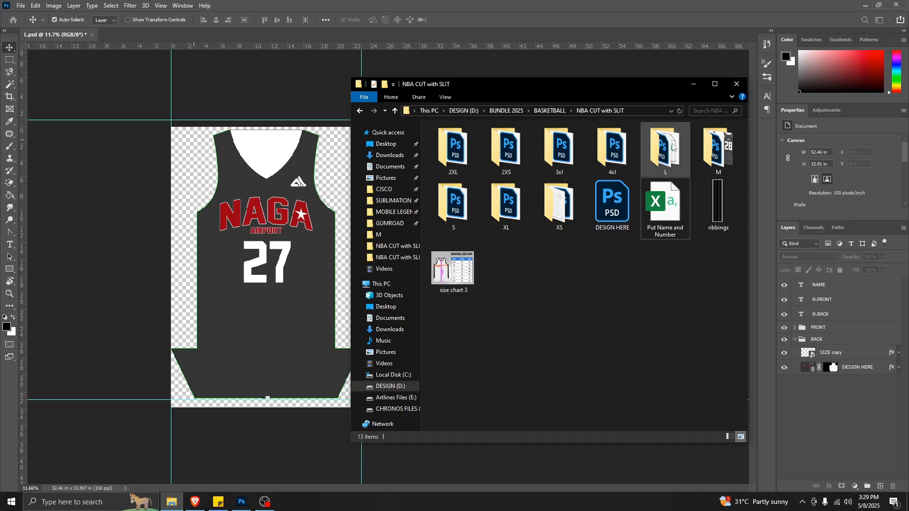
- Open the L folder, switch its files to smaller icons to check the exported jerseys, and dismiss the script alert
double_click(672, 146)
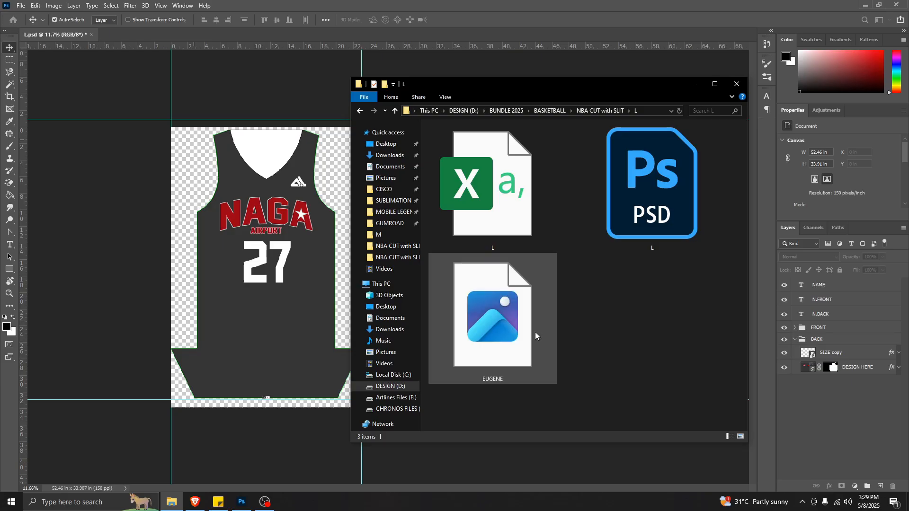
left_click(445, 97)
left_click(509, 111)
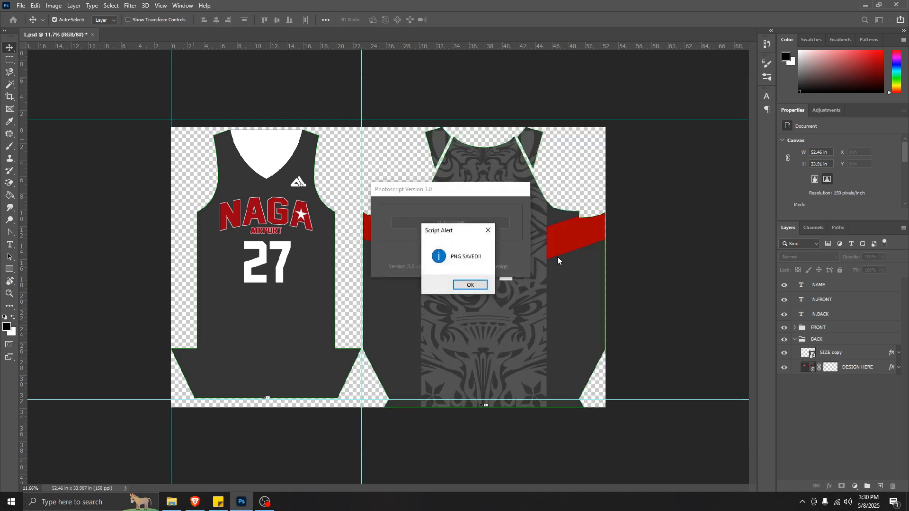
left_click(471, 285)
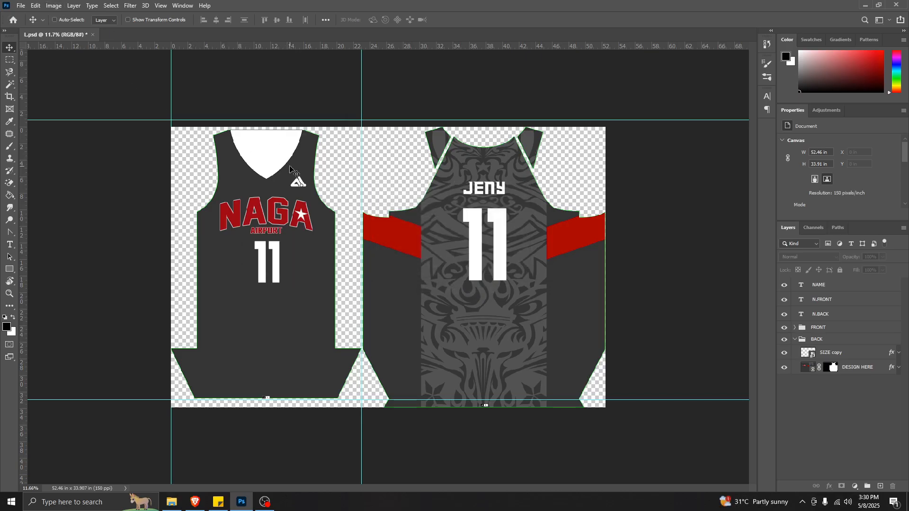
- Close L.psd, return to the NBA CUT with SLIT folder and open the XL pattern from its XL folder
left_click(89, 35)
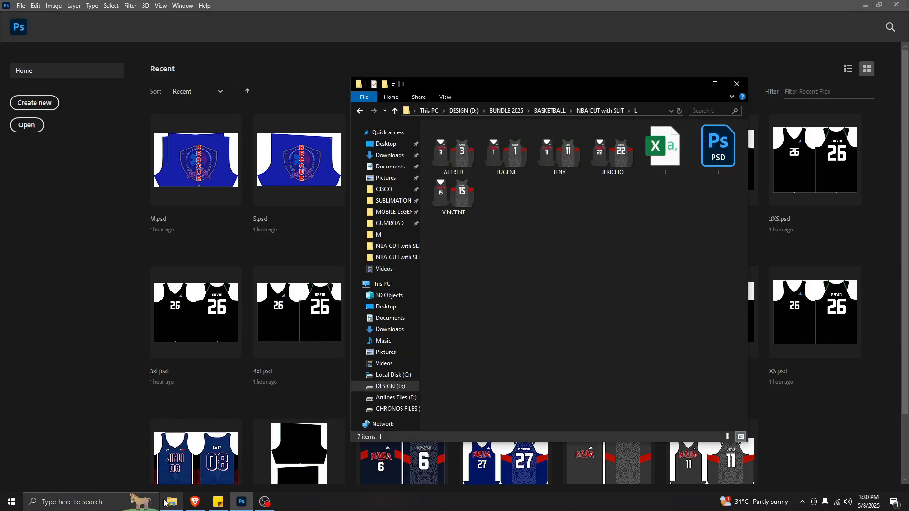
left_click(360, 111)
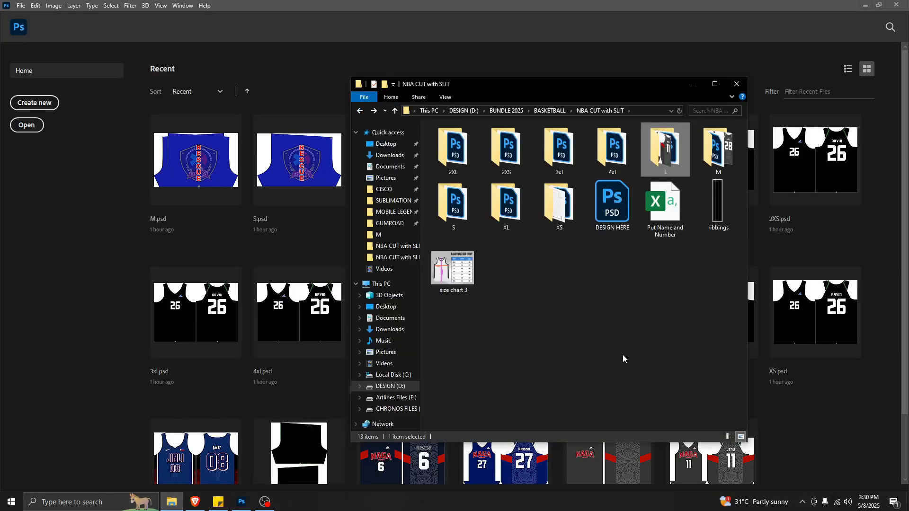
double_click(506, 203)
double_click(449, 141)
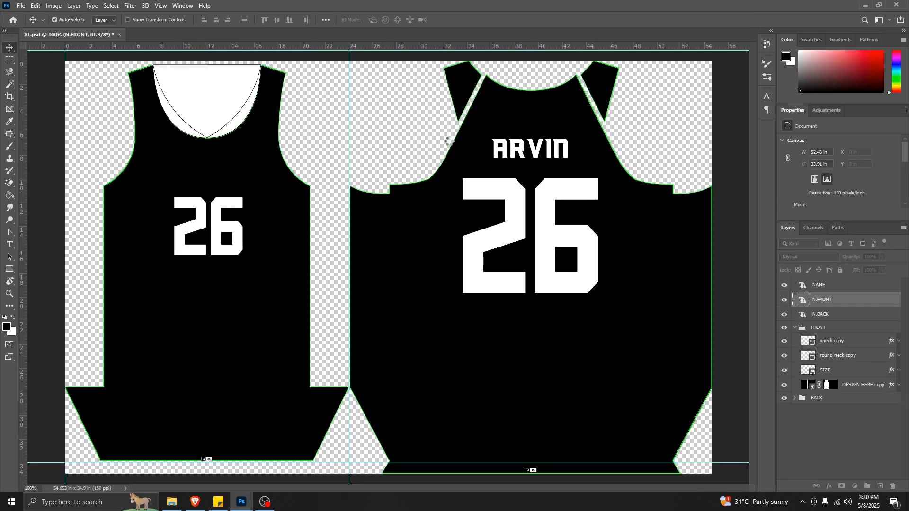
- Replace the contents of the XL pattern's DESIGN HERE smart object with DESIGN HERE.psd and collapse the FRONT layer group
scroll(479, 339, "down", 2)
scroll(479, 339, "up", 1)
scroll(555, 331, "down", 1)
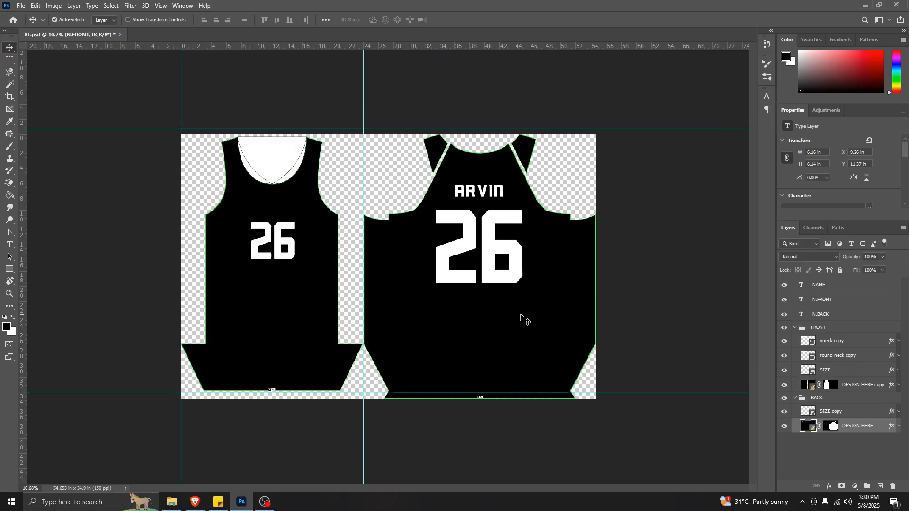
right_click(862, 427)
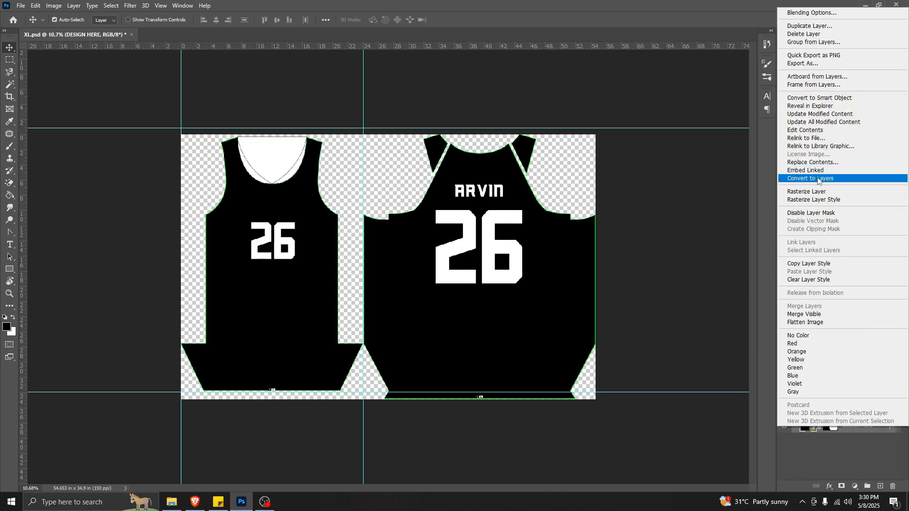
left_click(804, 139)
left_click(133, 156)
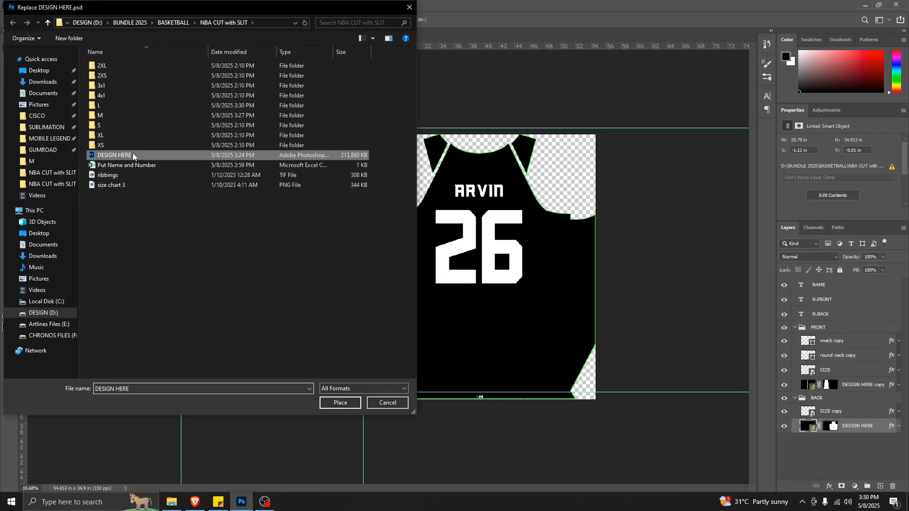
left_click(335, 402)
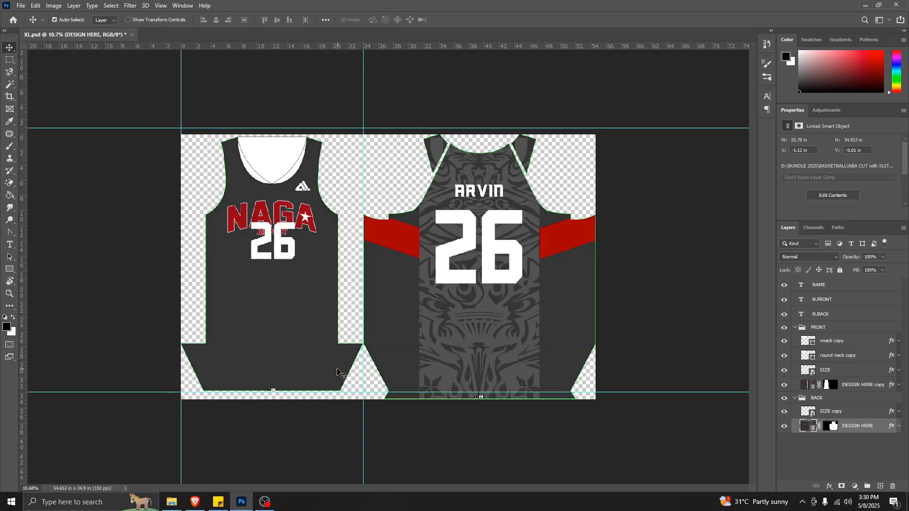
left_click(795, 327)
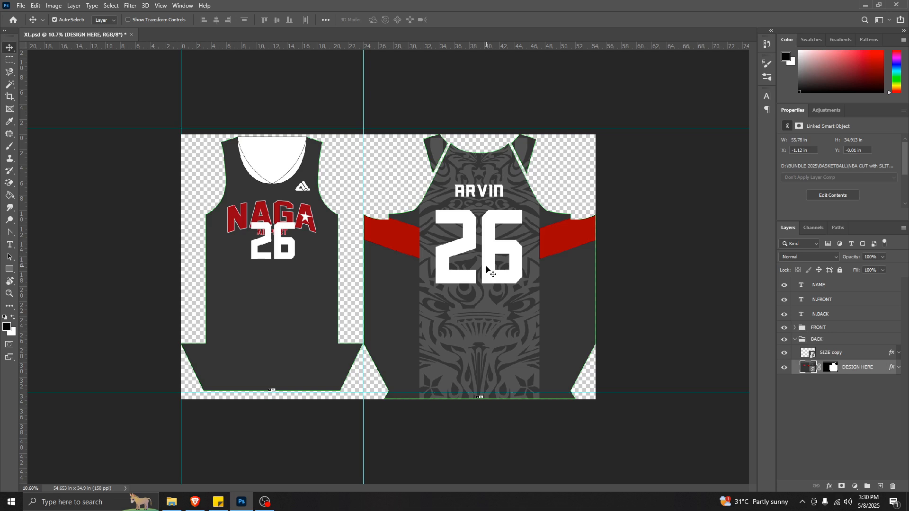
- Align the back name and back number on their horizontal centres and scale both down slightly
left_click(486, 269)
left_click(481, 194, "shift")
left_click(219, 22)
key("ctrl+t")
left_click_drag(479, 285, 481, 279)
key("Return")
- Scale the front number down to about 5.2 in high, place it below the AIRPORT text and save XL.psd
left_click(265, 251)
key("ctrl+t")
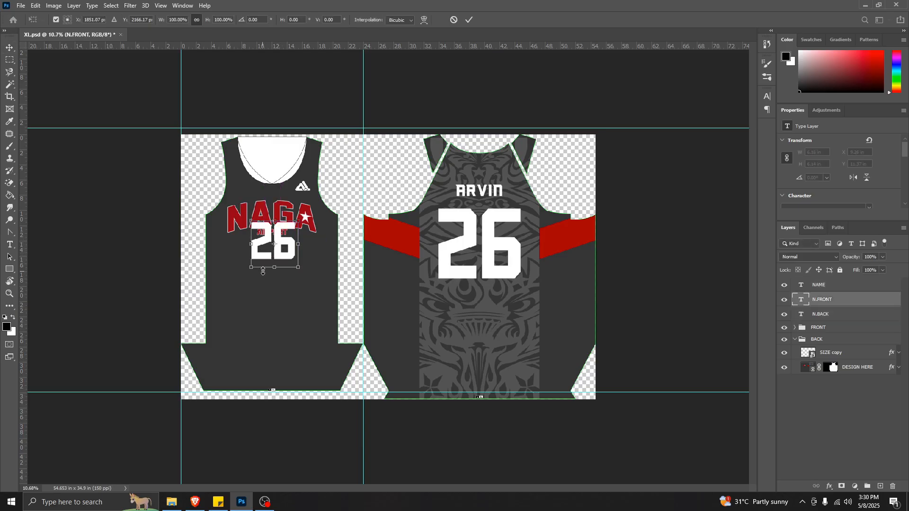
mouse_move(261, 272)
left_mouse_down()
mouse_move(279, 258)
mouse_move(279, 272)
left_mouse_up()
key("Return")
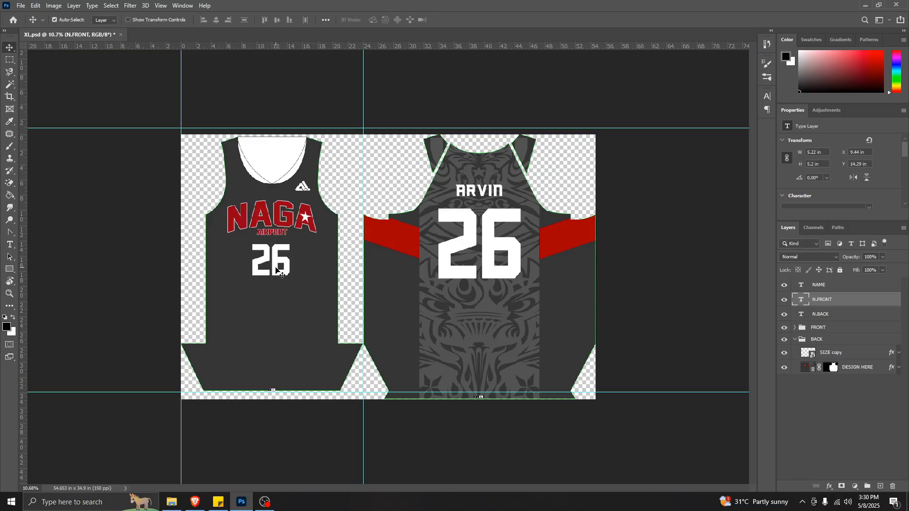
key("ctrl+s")
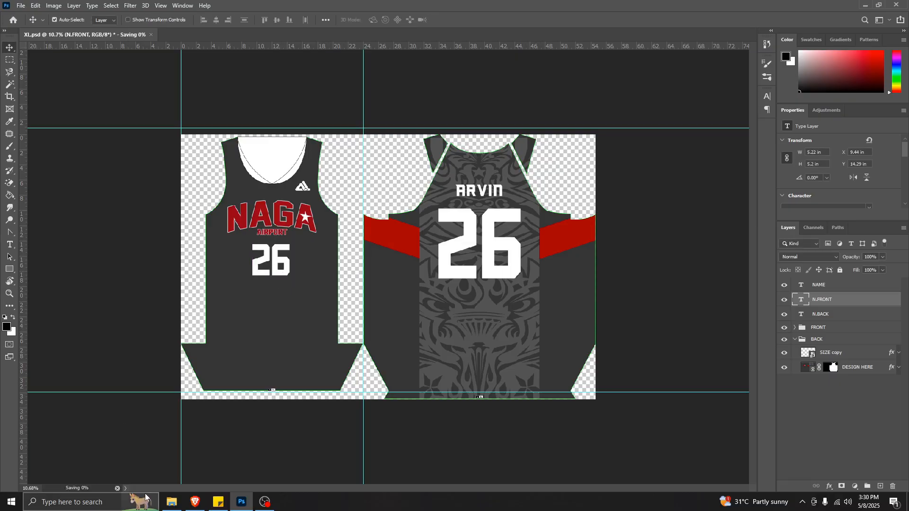
- Open the Put Name and Number CSV from the NBA CUT with SLIT folder and change the first entry to NARUTO, number 5
left_click(171, 506)
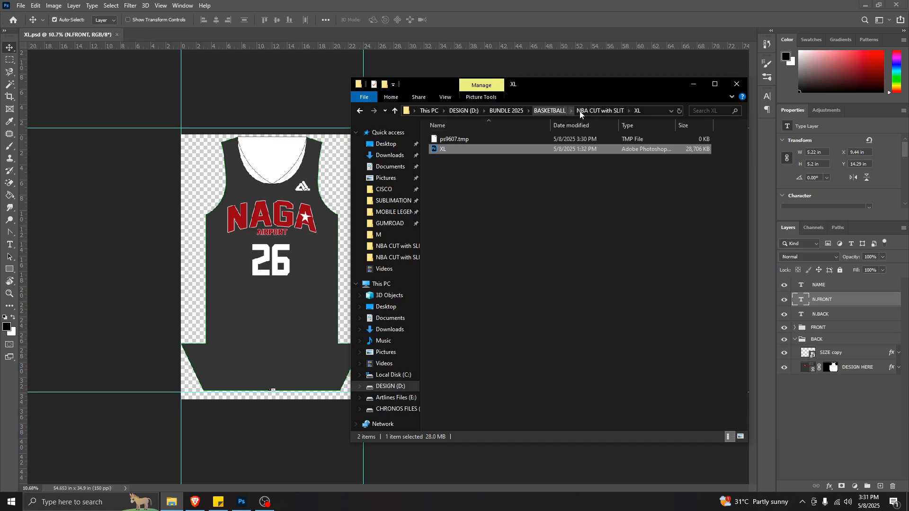
left_click(600, 110)
double_click(665, 208)
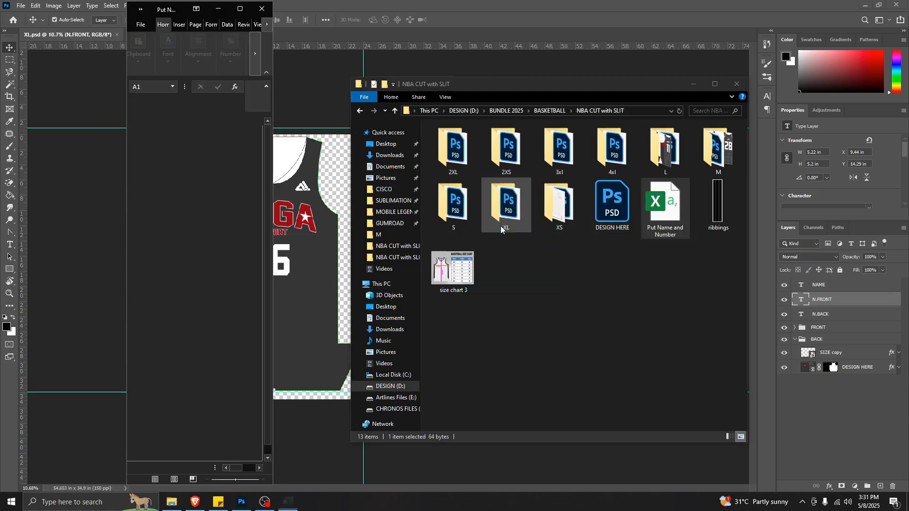
left_click(160, 232)
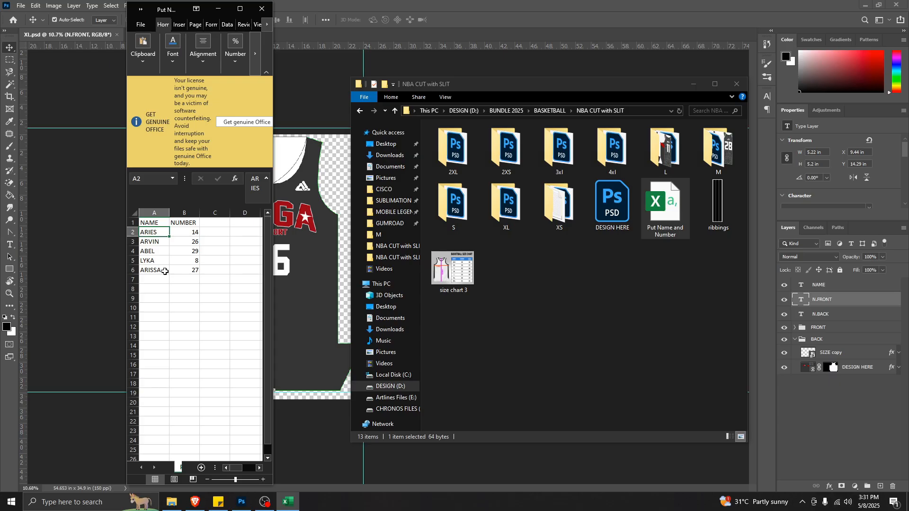
type("NARUTO")
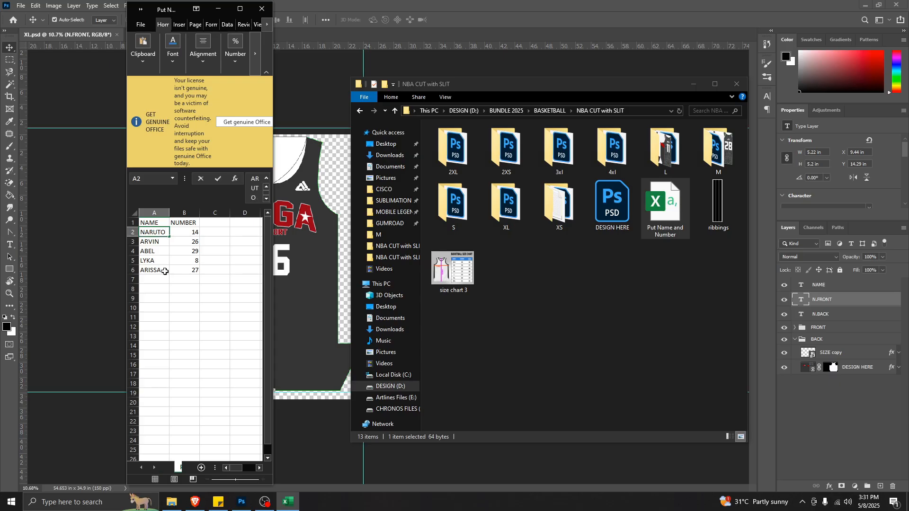
left_click(190, 233)
type("4")
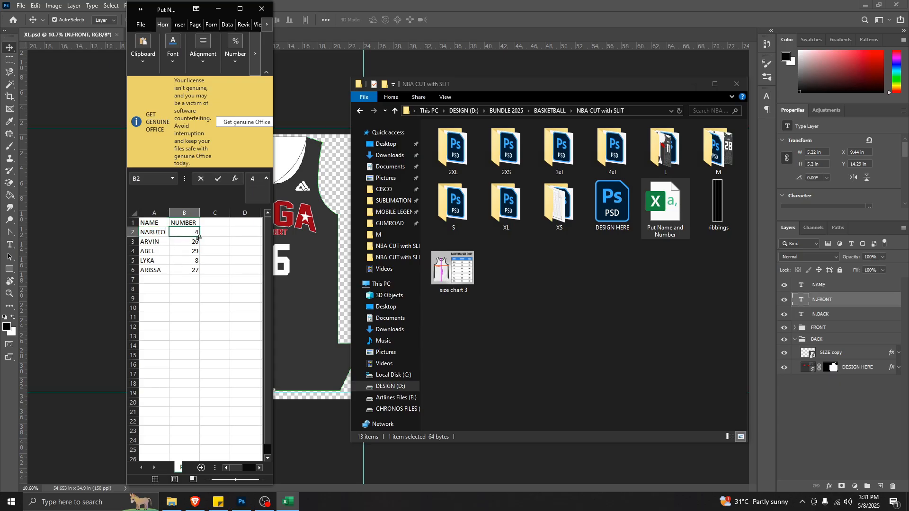
- Change the second entry to SASUKE with number 7 and the third to KAKASHI with number 11
left_click(161, 241)
type("SA")
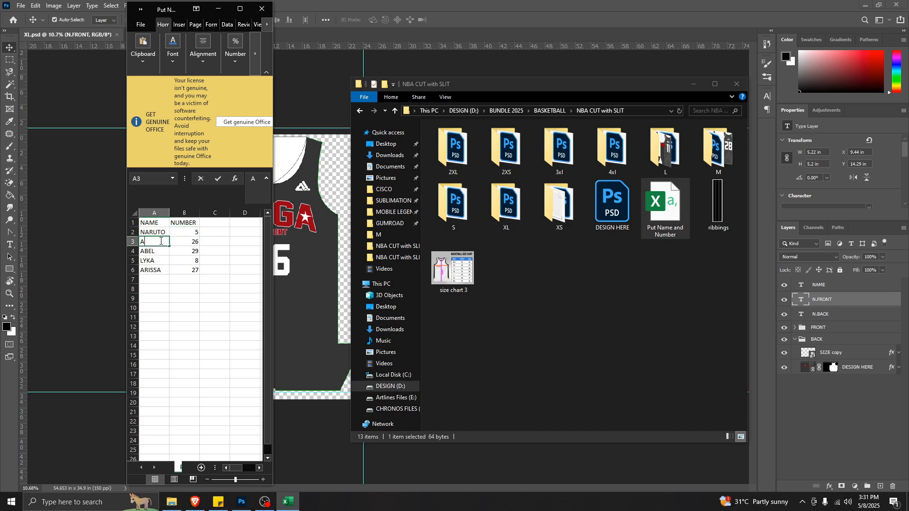
type("SUKE")
key("Tab")
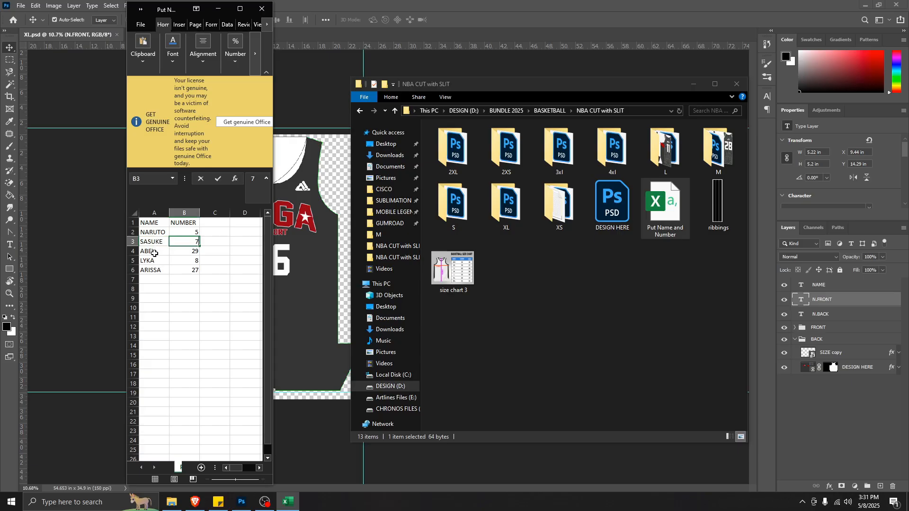
type("7")
left_click(153, 254)
type("KAKASHI")
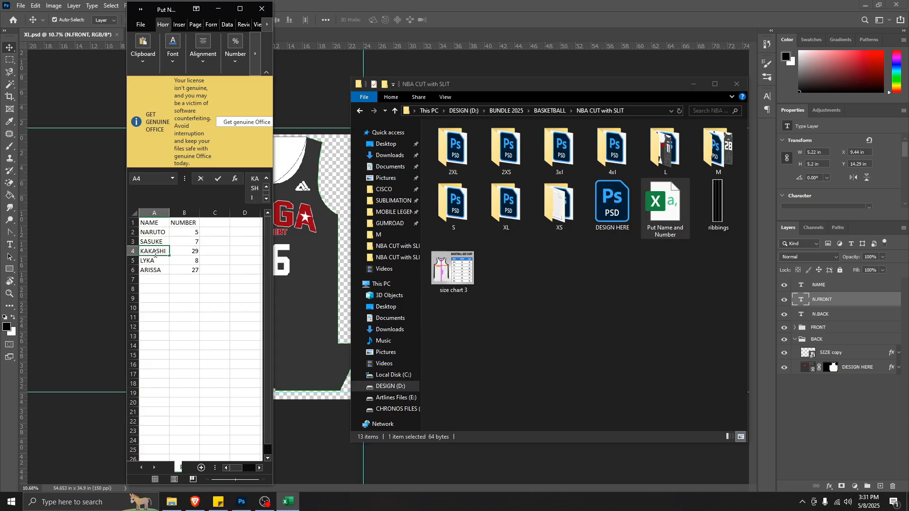
key("Tab")
type("11")
- Change the fourth entry to SAKURA with number 15 and the fifth to LEE with number 8
left_click(148, 261)
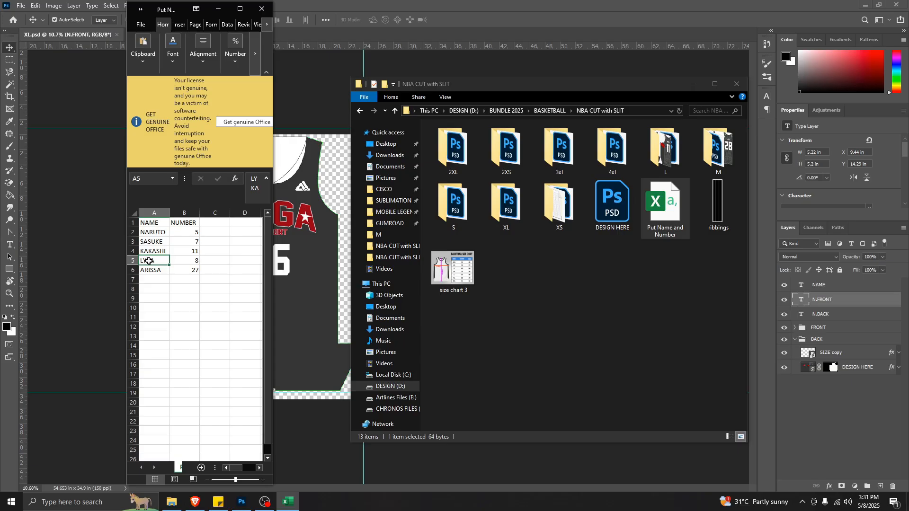
type("SAKURA")
left_click(187, 258)
type("15")
left_click(152, 272)
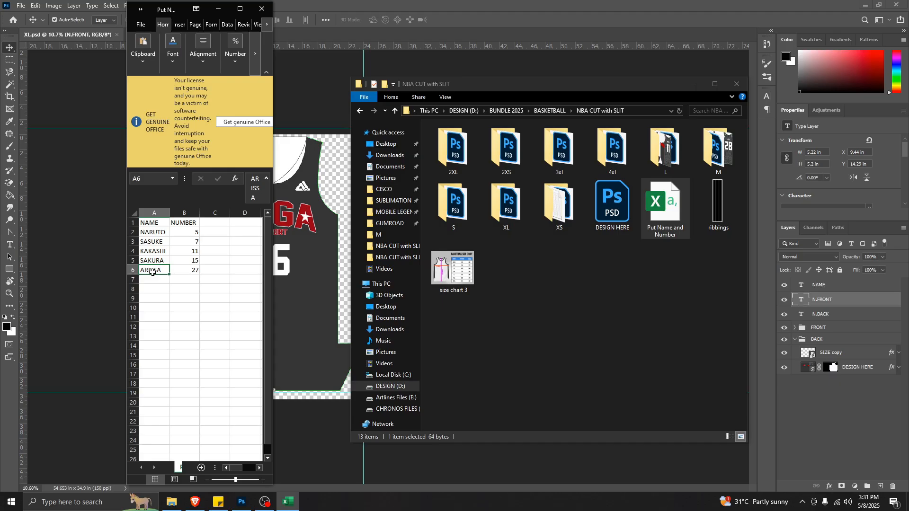
type("LEE")
key("Tab")
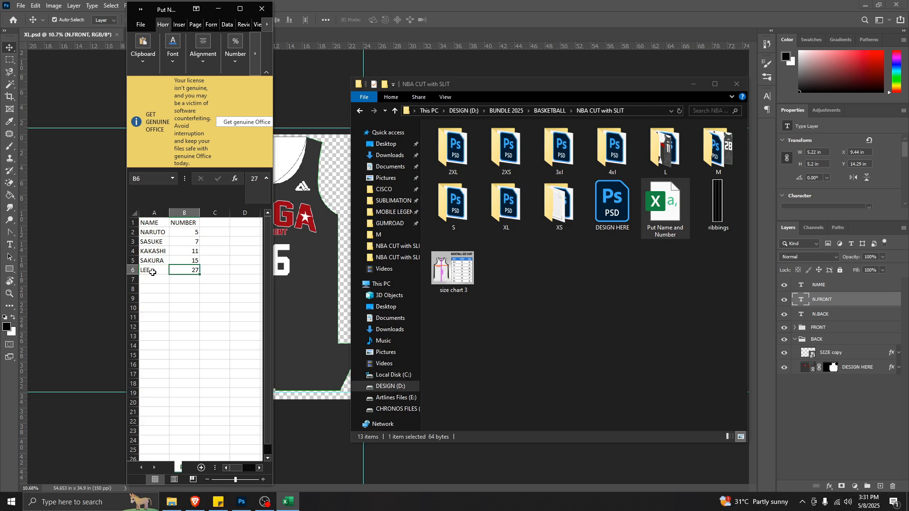
left_click(202, 314)
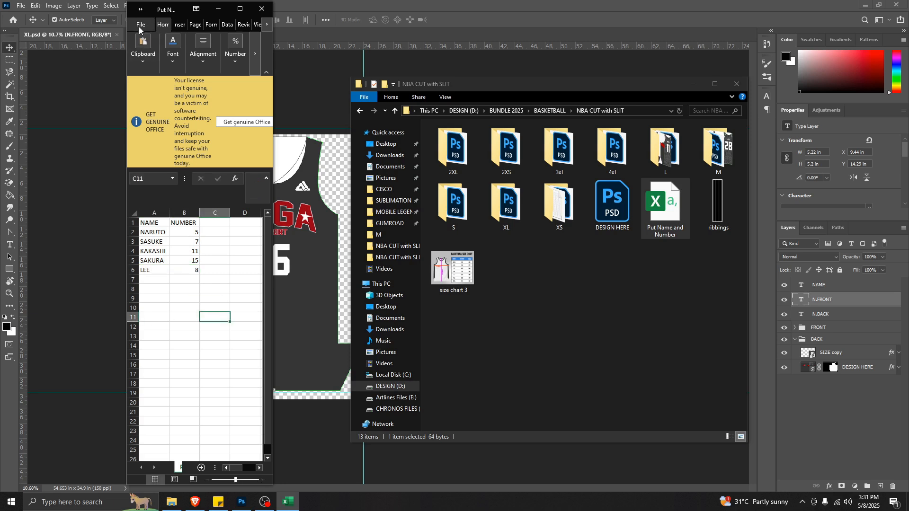
- Save the list as a CSV UTF-8 file named XL in the XL folder, keep that format and close the workbook
left_click(140, 25)
left_click(159, 171)
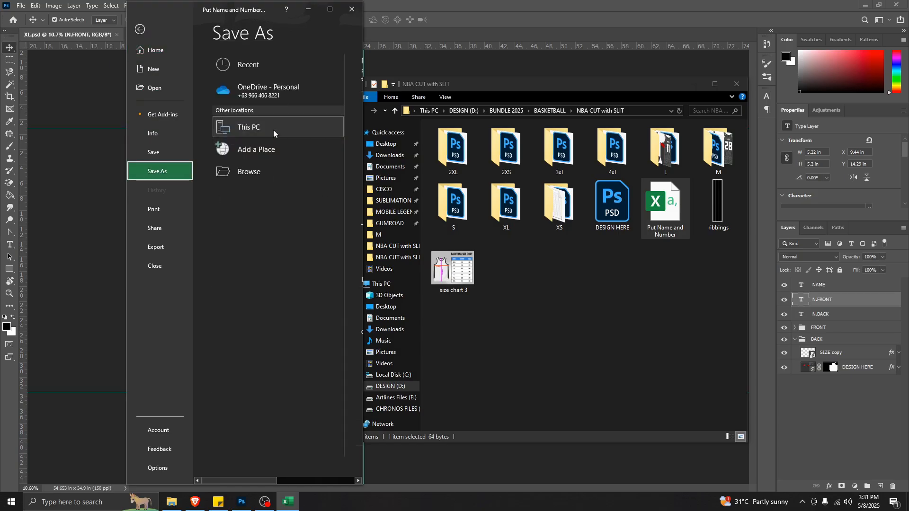
left_click(257, 172)
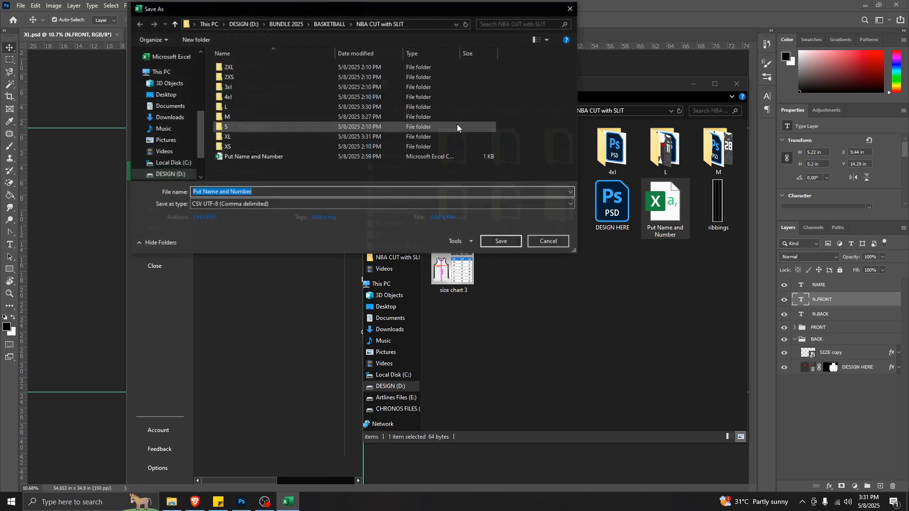
double_click(223, 139)
left_click(331, 191)
type("XL")
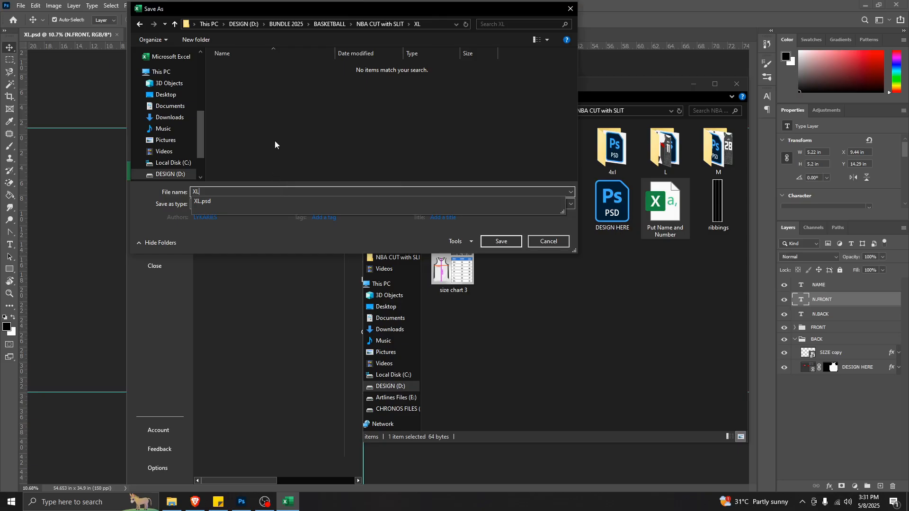
left_click(496, 242)
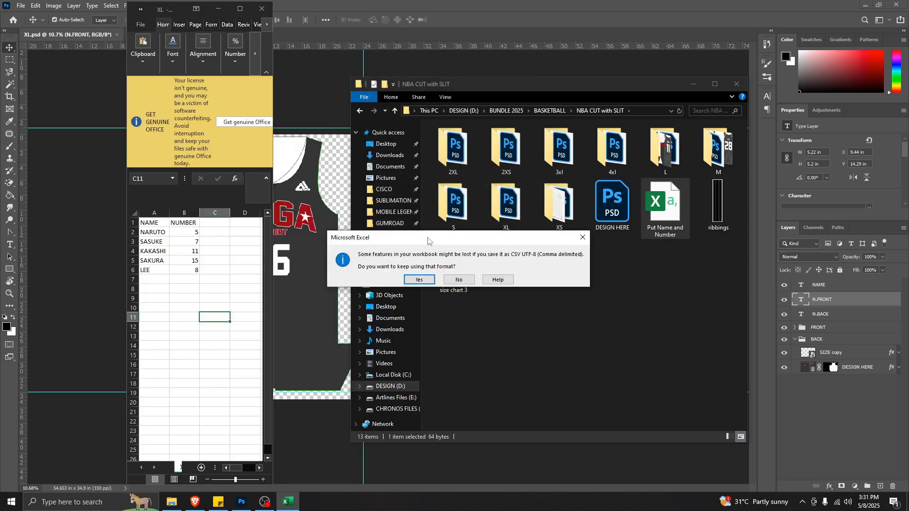
left_click(419, 279)
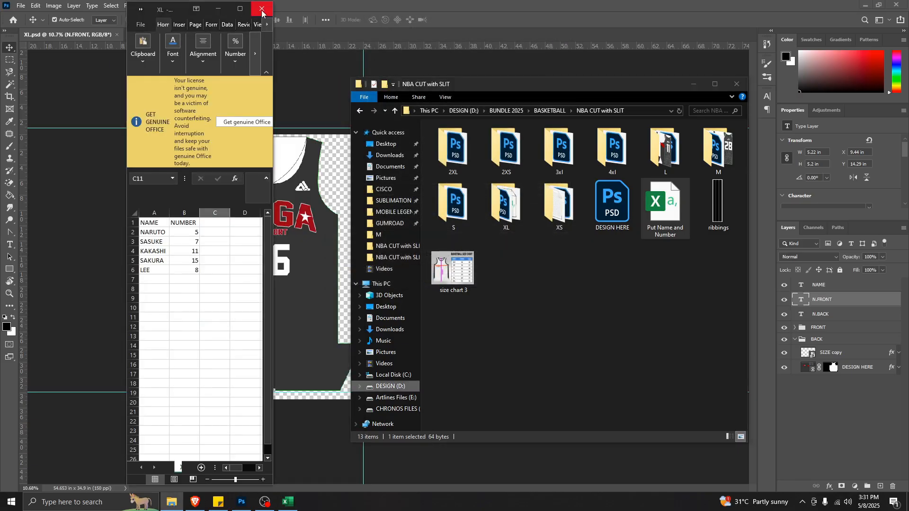
left_click(261, 10)
- Start the Photoscript Auto Name script on the XL pattern and load the XL CSV file as its data file
left_click(264, 243)
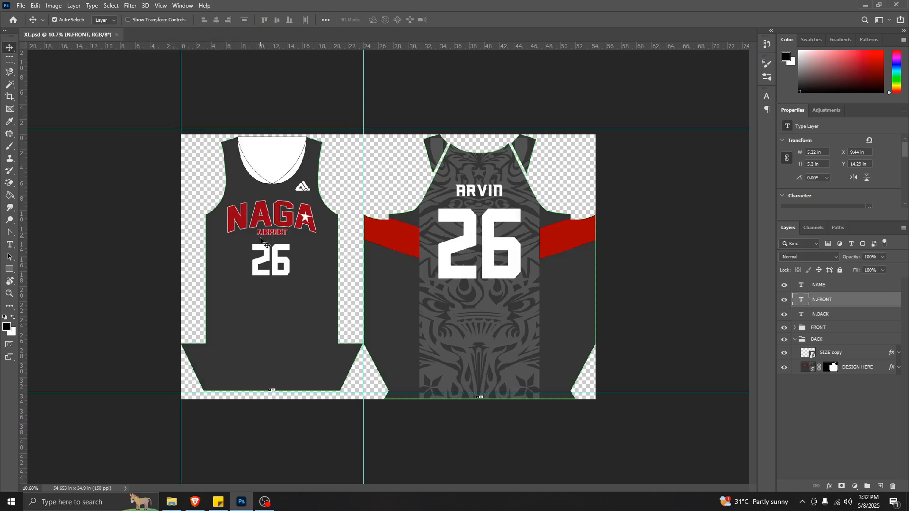
left_click(436, 225)
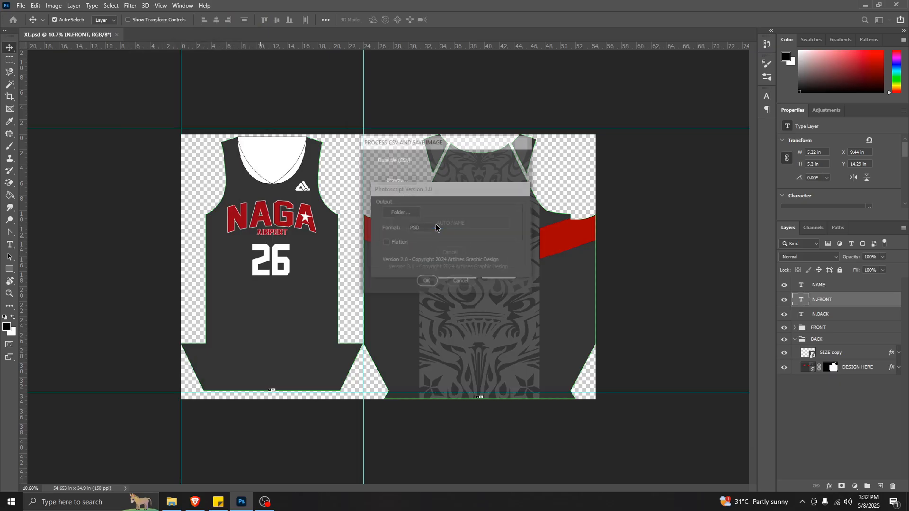
left_click(387, 178)
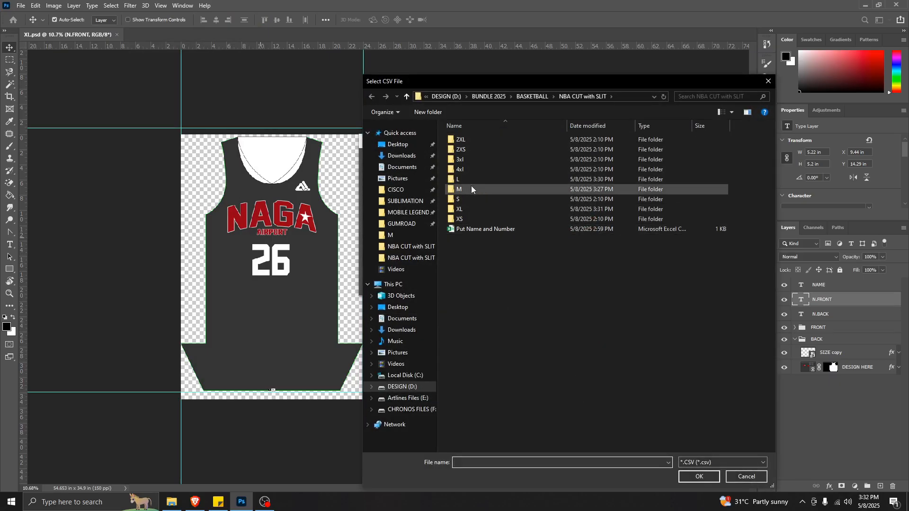
double_click(462, 208)
left_click(460, 140)
left_click(698, 476)
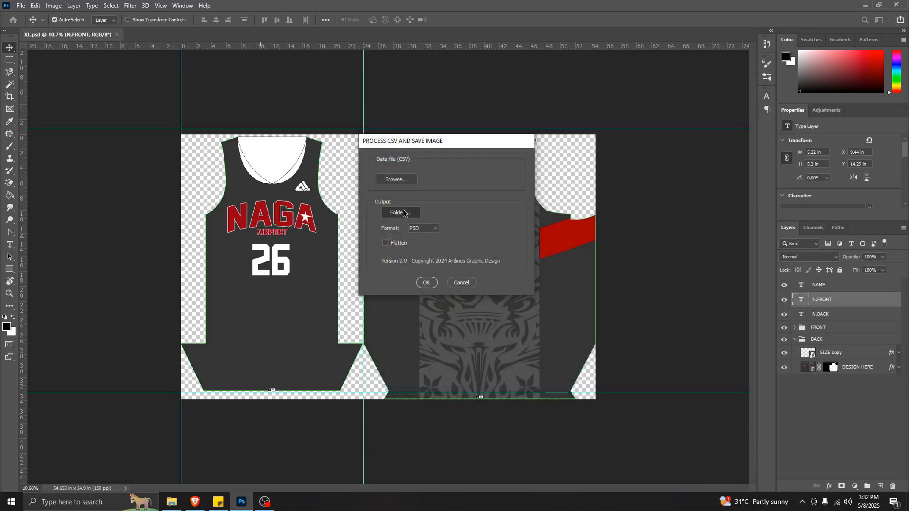
- Set the XL folder as the script's output folder, change the output format to TIF and run the batch export
left_click(403, 213)
left_click(693, 479)
left_click(422, 227)
left_click(410, 260)
left_click(435, 283)
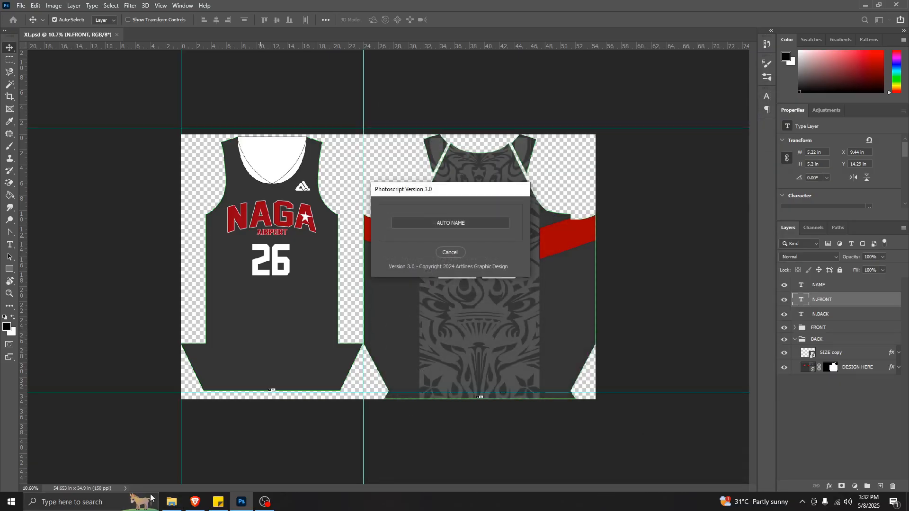
- Open the XL folder, switch its files to icon view to check the exported jerseys, and dismiss the script alert
double_click(506, 213)
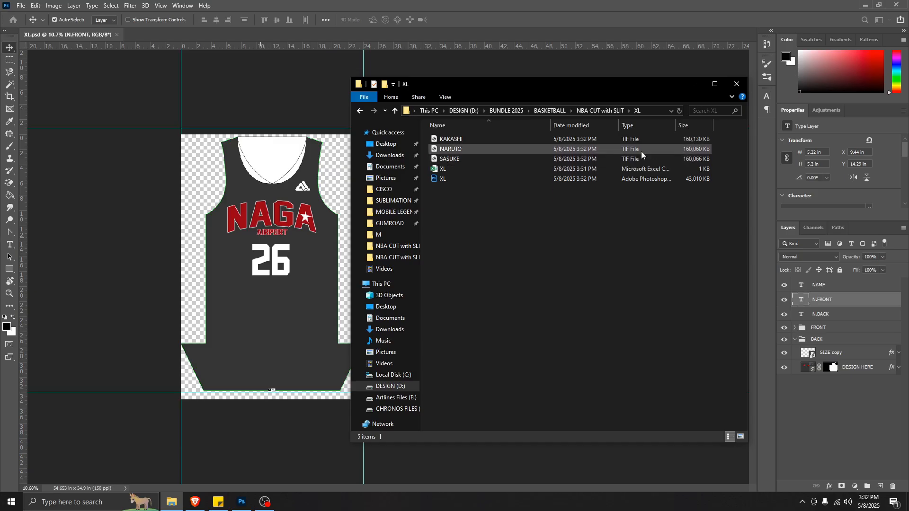
left_click(448, 97)
left_click(478, 107)
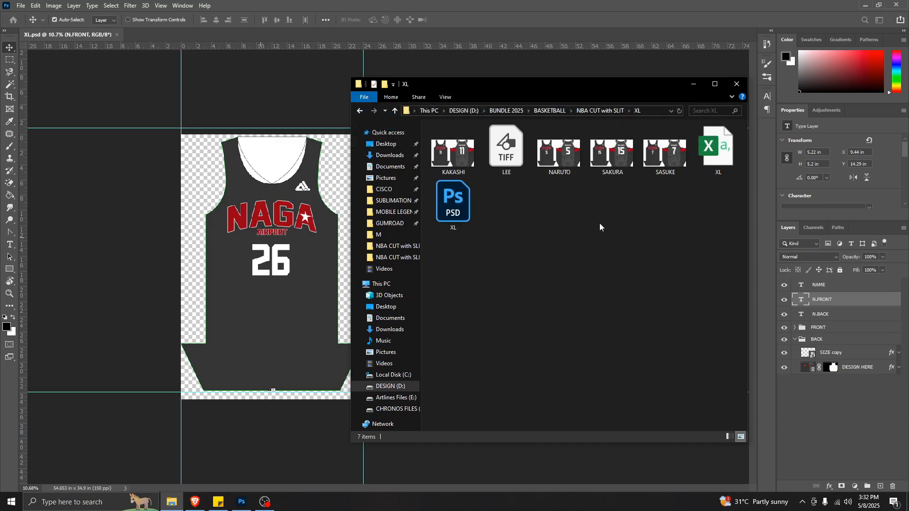
left_click(459, 285)
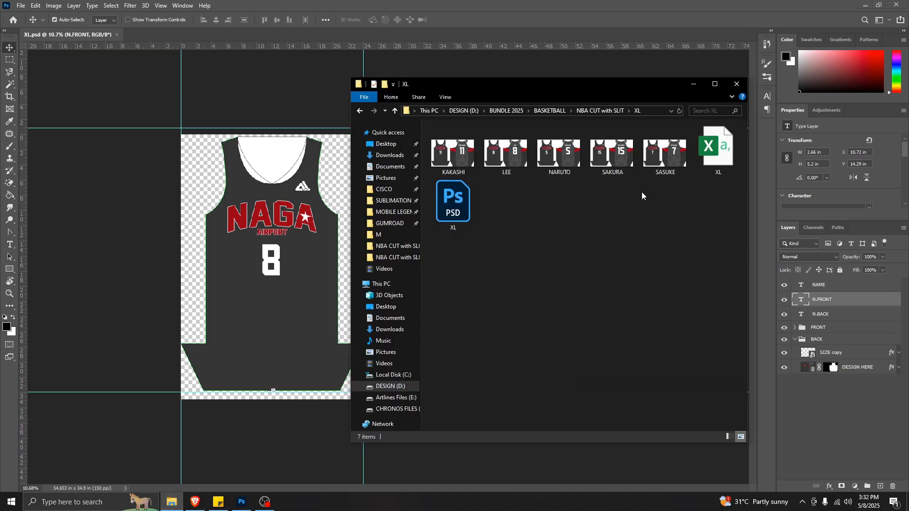
- Open the exported SASUKE.tif in Photoshop to inspect it and collapse its BACK layer group
left_click(663, 163)
key("alt+Tab")
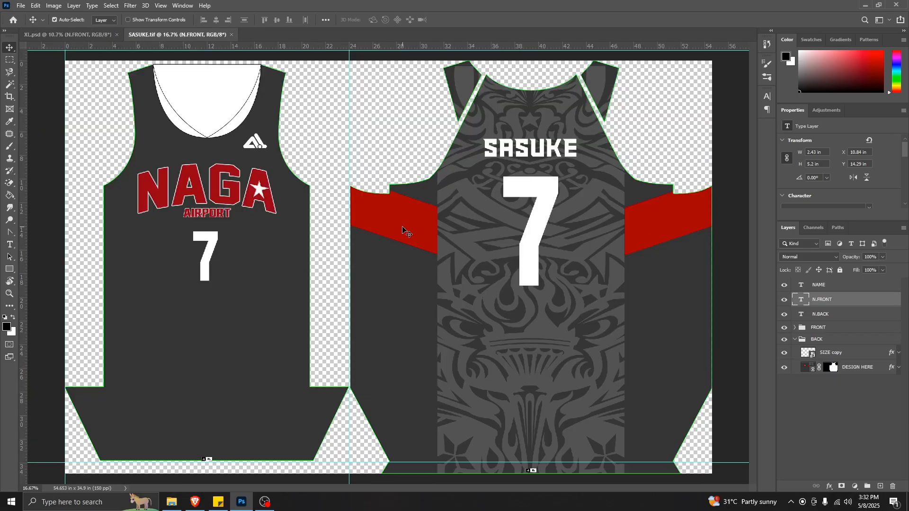
left_click(794, 339)
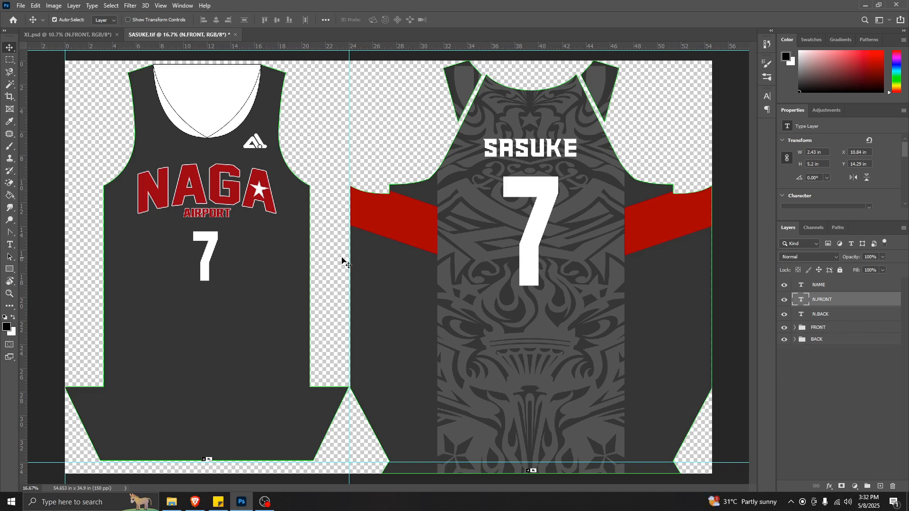
- Open the exported ARISSA.jpg from its size folder in Photoshop to compare it with the TIF export
scroll(302, 266, "down", 2)
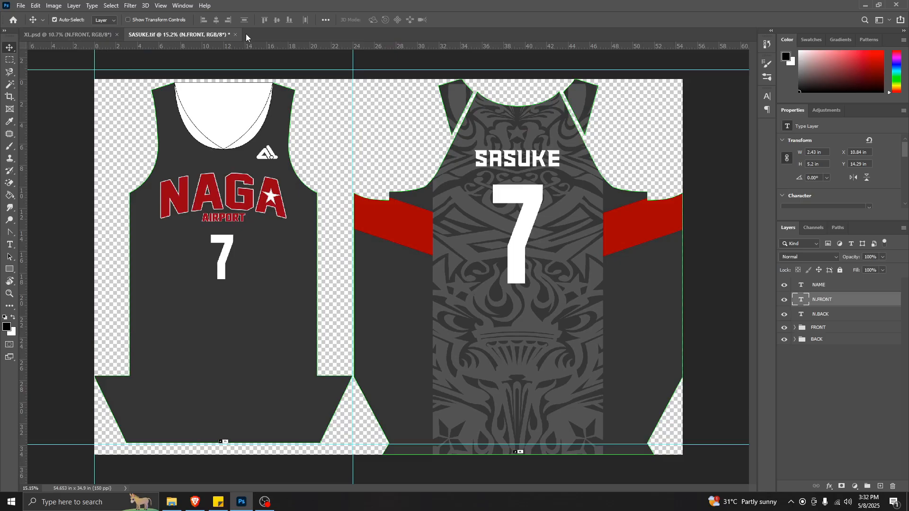
left_click(171, 502)
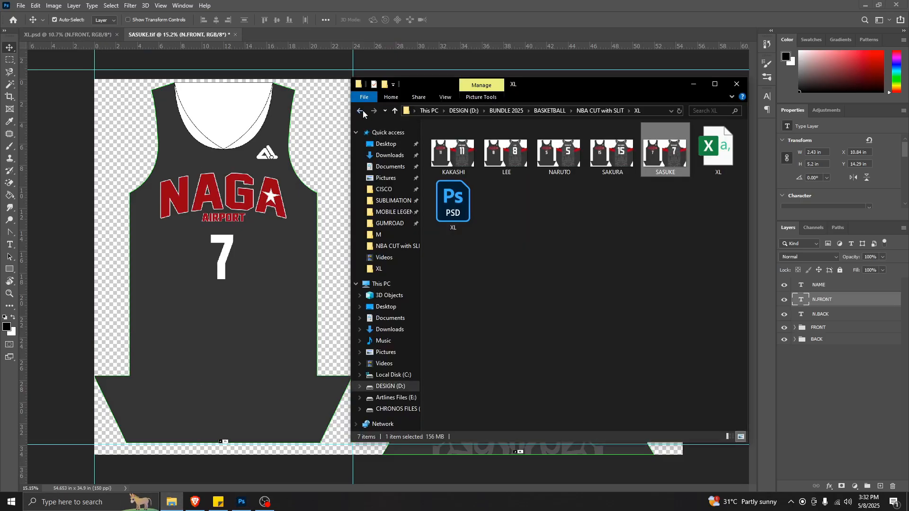
left_click(360, 111)
double_click(717, 150)
left_click_drag(560, 156, 353, 33)
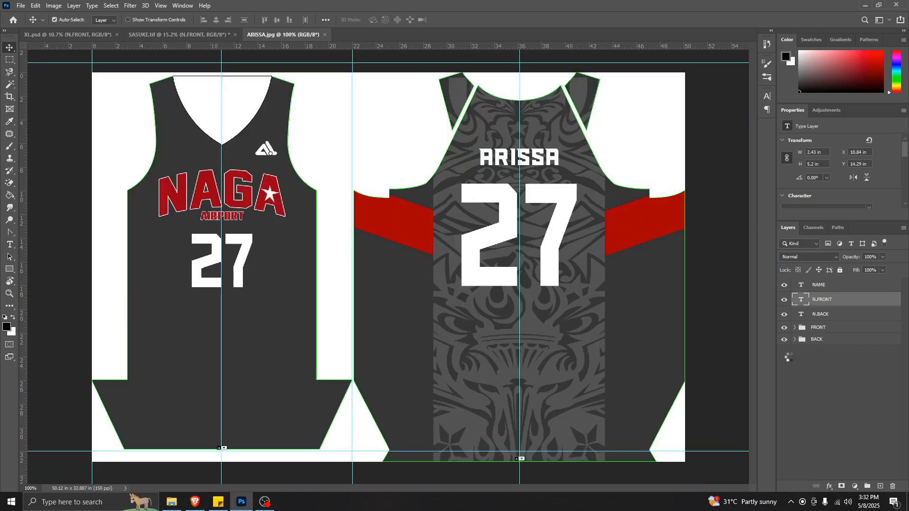
- Return to SASUKE.tif and hide its N.FRONT text layer to check that the exported layers are still separate
left_click(179, 34)
scroll(505, 297, "down", 2)
scroll(505, 297, "up", 2)
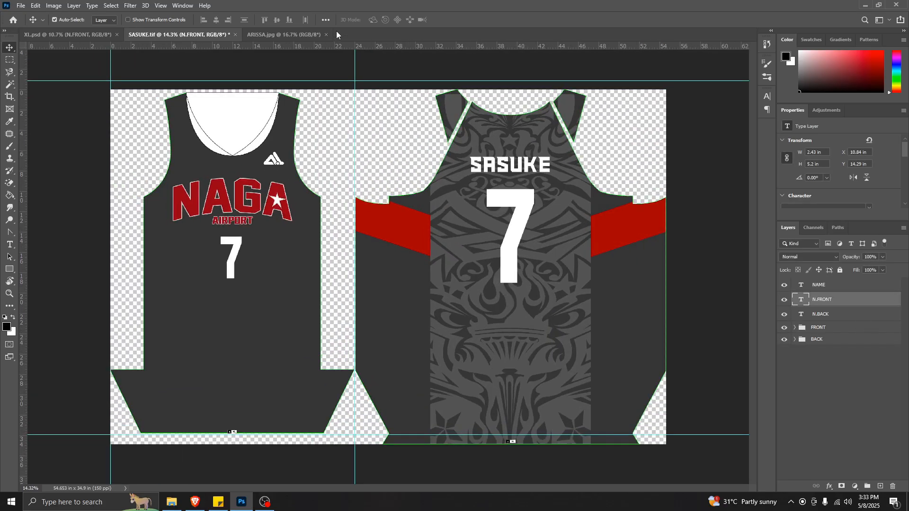
left_click(784, 299)
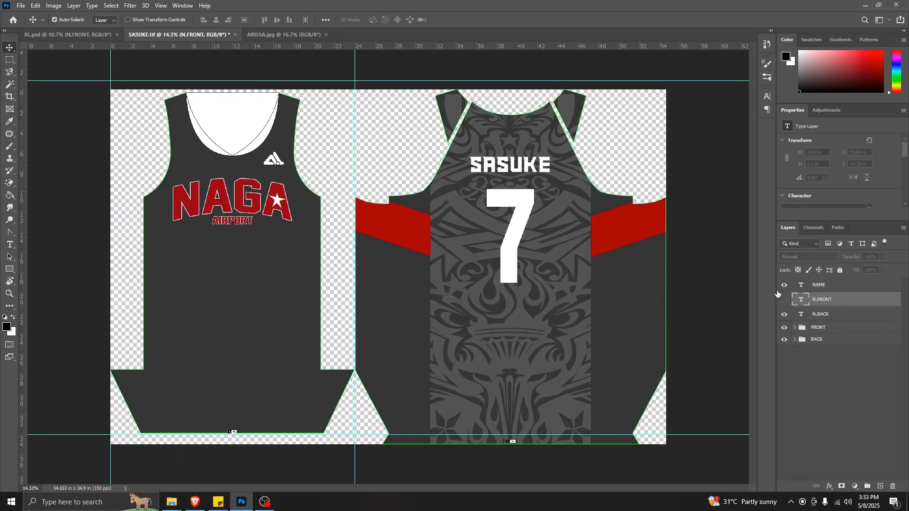
- Close ARISSA.jpg and SASUKE.tif without saving, and open the Photoscript dialog on the XL pattern
left_click(325, 34)
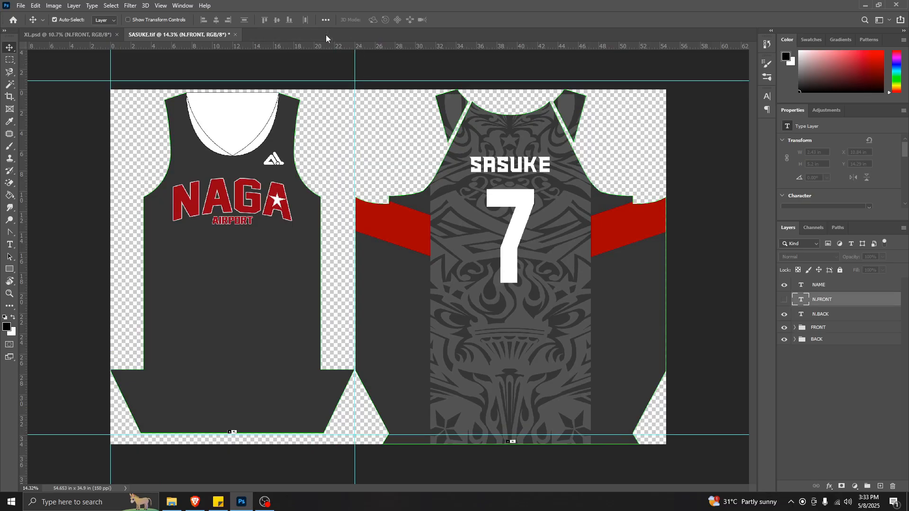
left_click(236, 35)
left_click(450, 186)
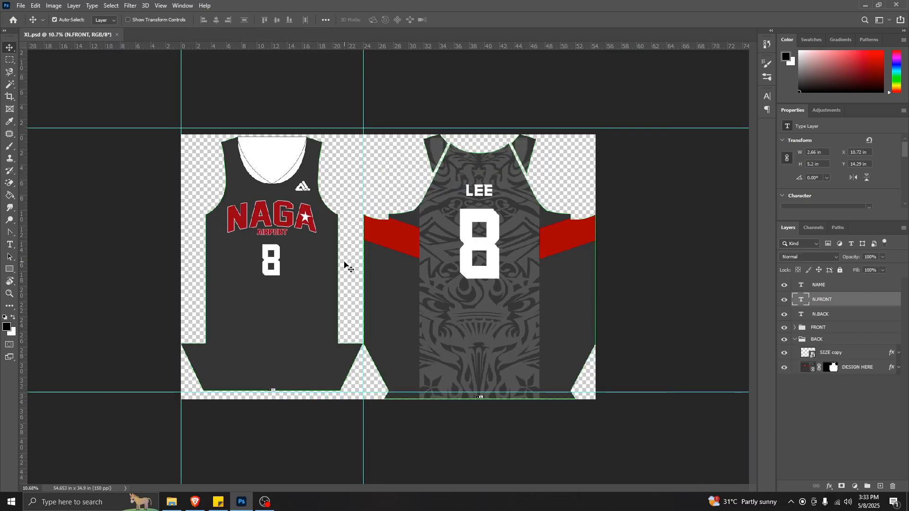
key("F1")
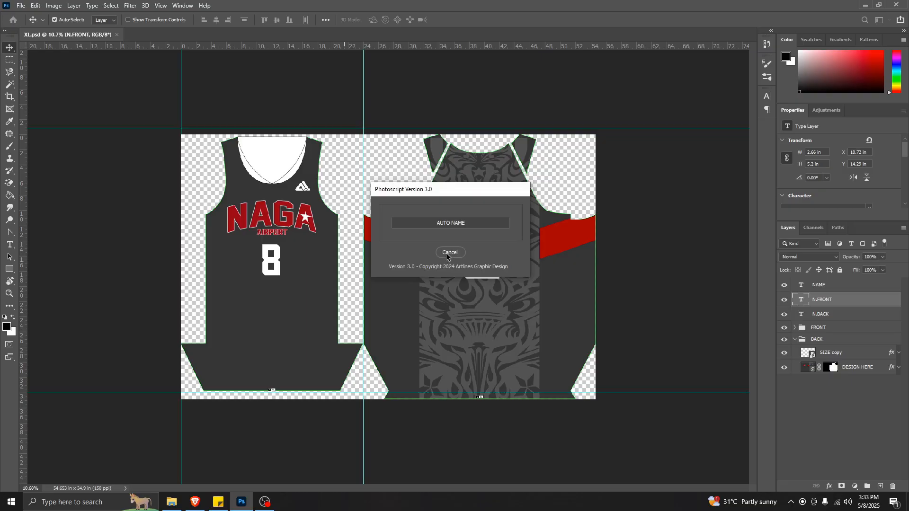